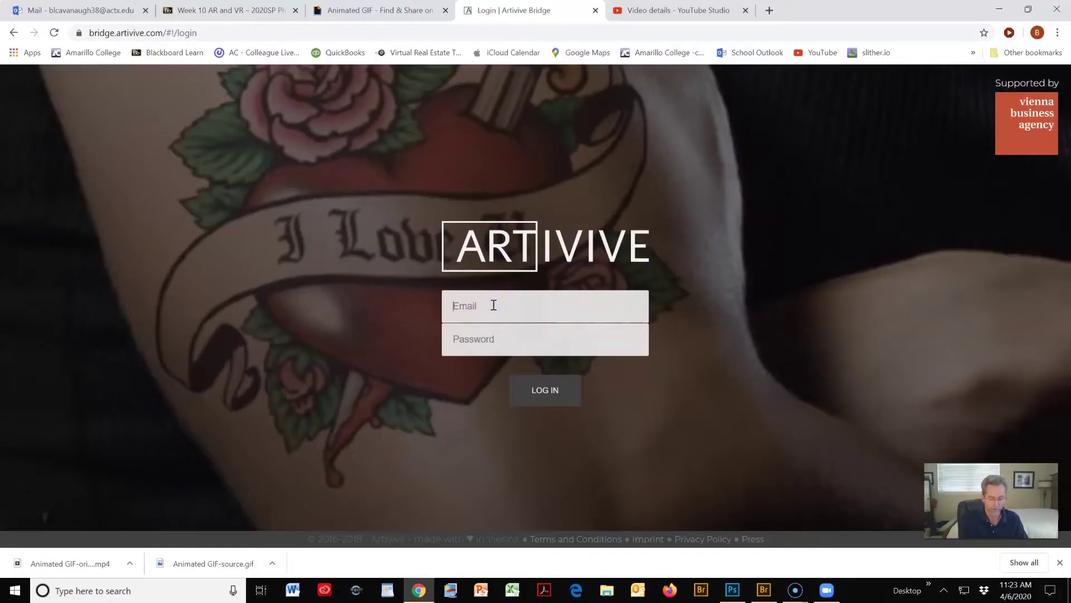
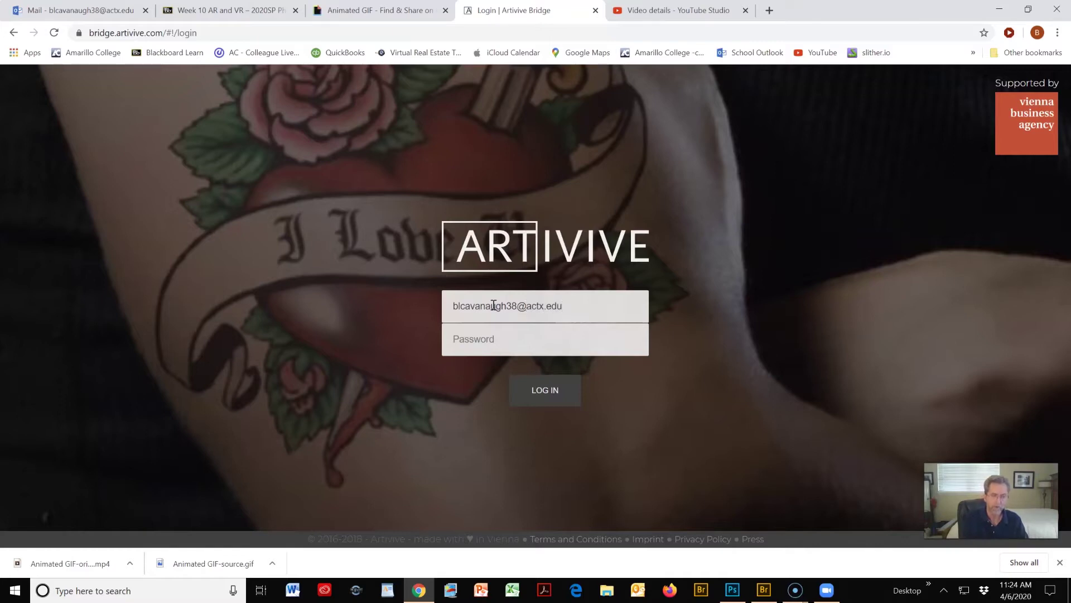
- Log into Artivive Bridge with the account e-mail and password
left_click(503, 334)
type("p")
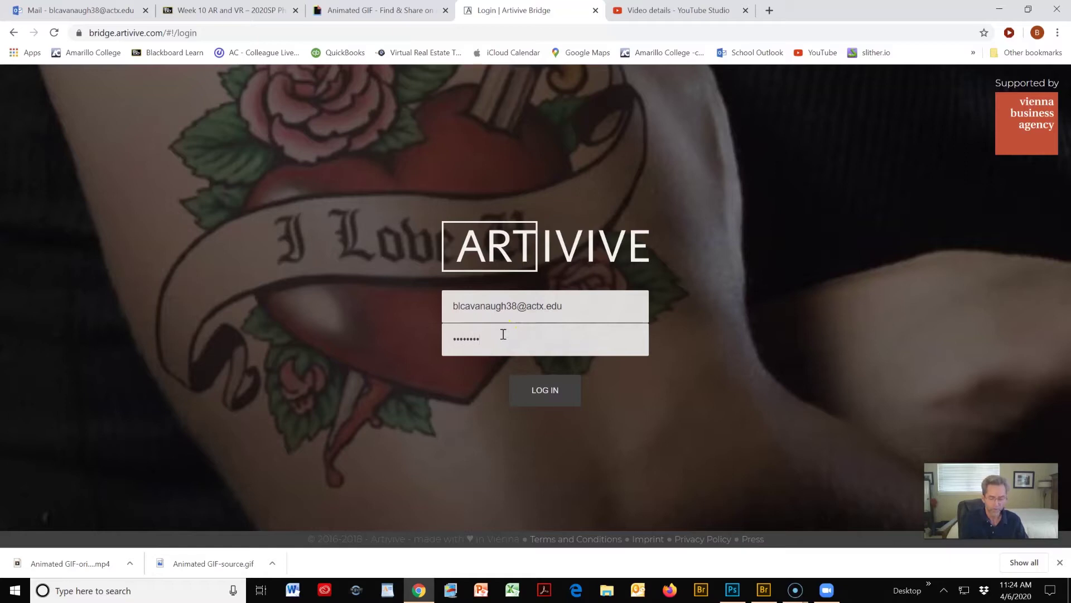
key("Return")
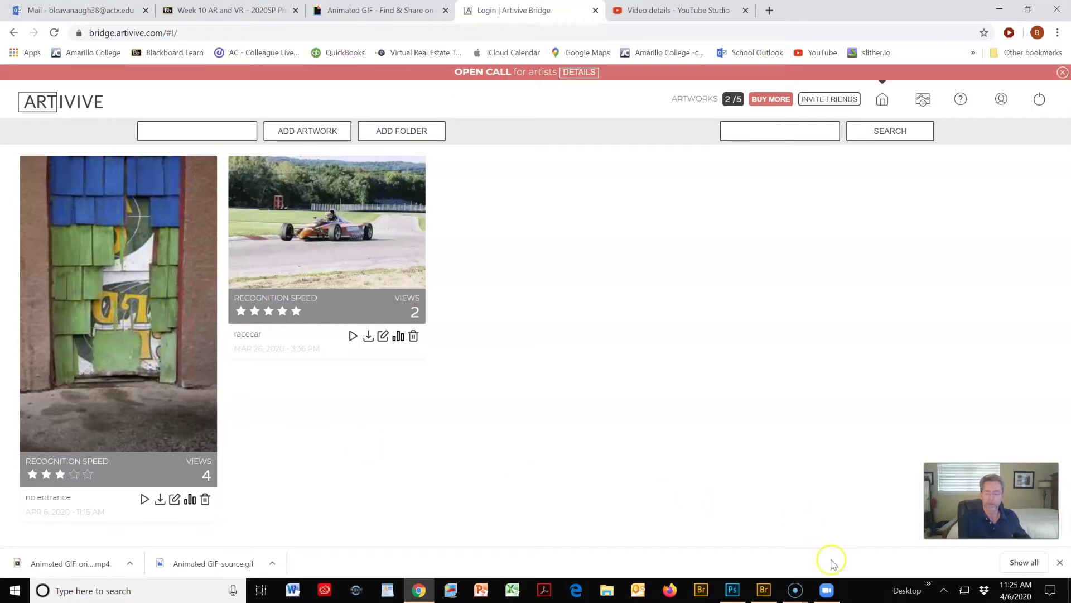
- Switch to Adobe Bridge showing the '2012 6th street summer' folder with _MG_8255.CR2
left_click(764, 591)
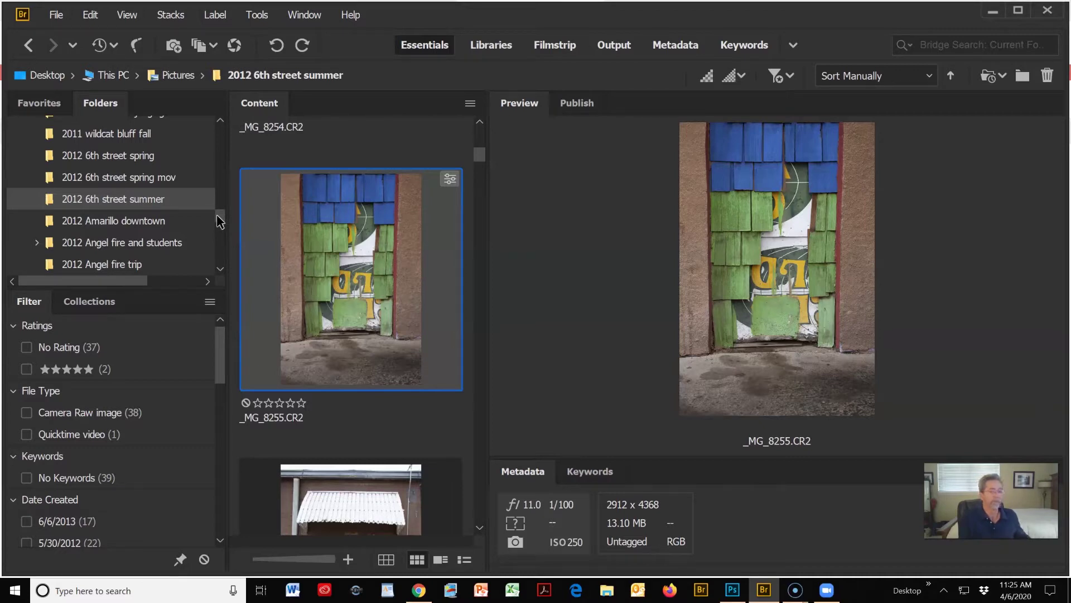
- Bend the Point tone curve of _MG_8255.CR2 into garish colours and save a JPEG copy
left_click(234, 47)
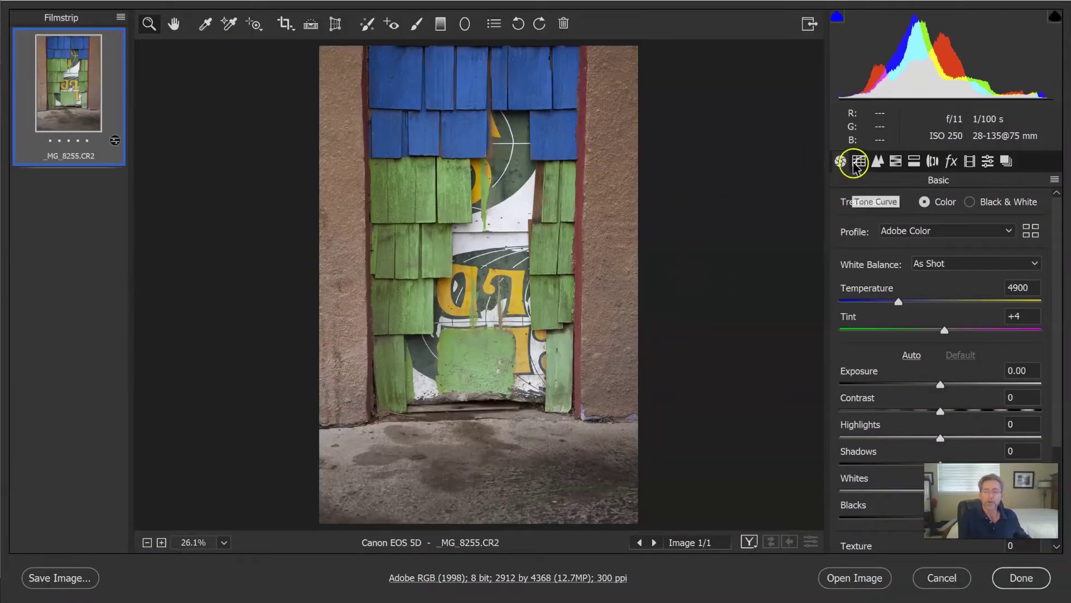
left_click(858, 161)
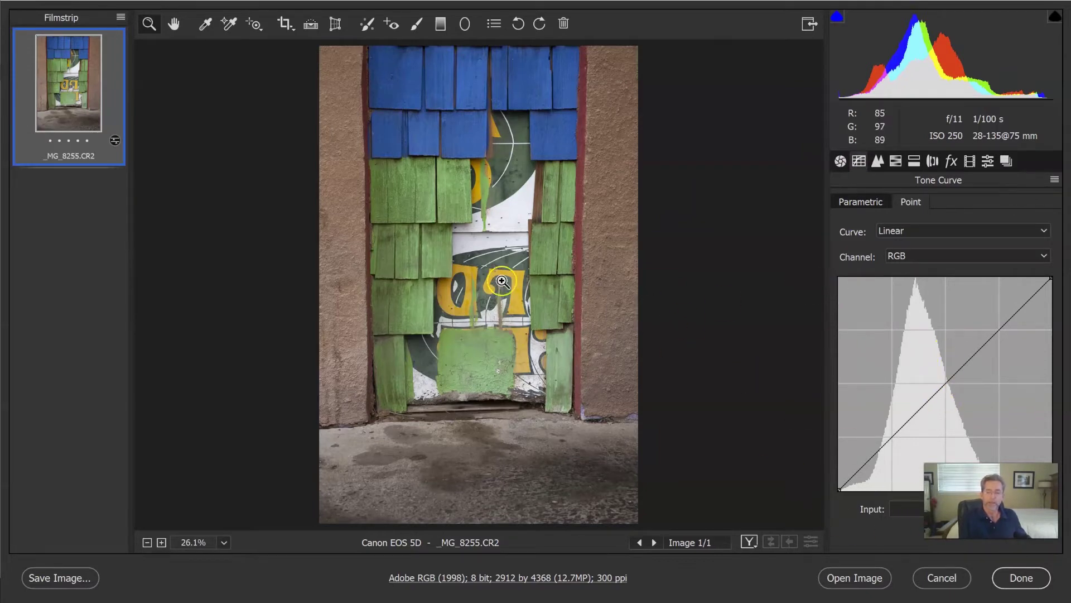
left_click_drag(956, 369, 991, 426)
left_click(951, 292)
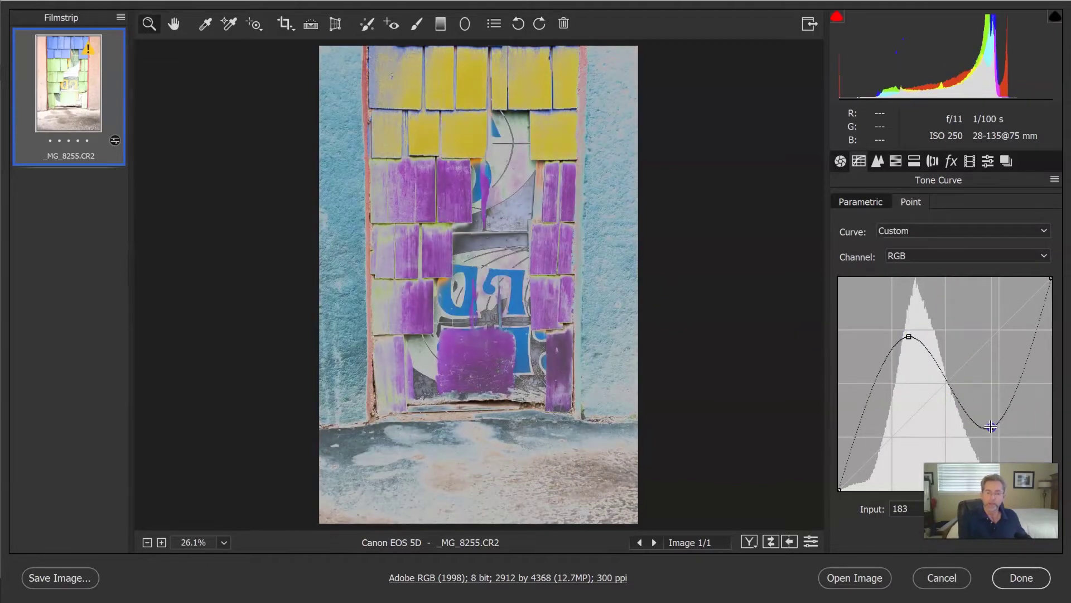
left_click(62, 580)
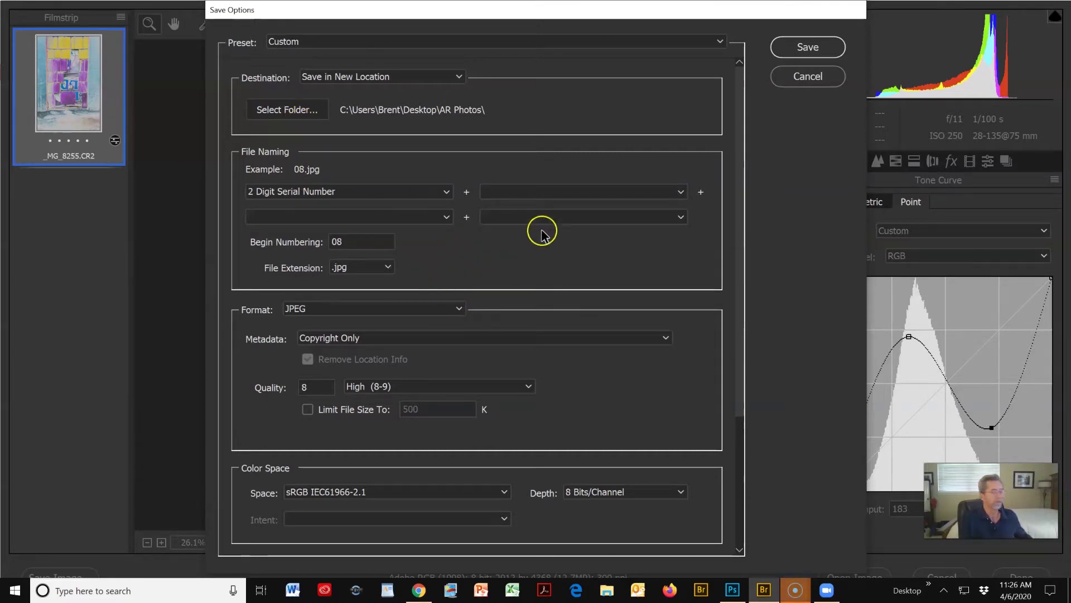
left_click(809, 48)
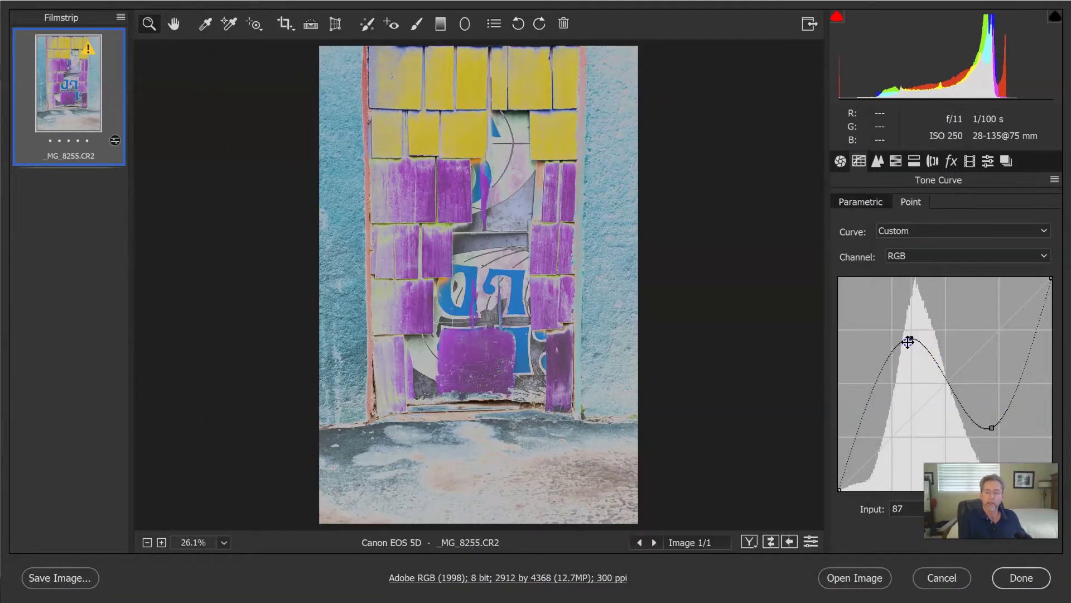
- Steepen the curve for bright saturated colours, save a second JPEG copy, and finish
left_click_drag(908, 341, 892, 399)
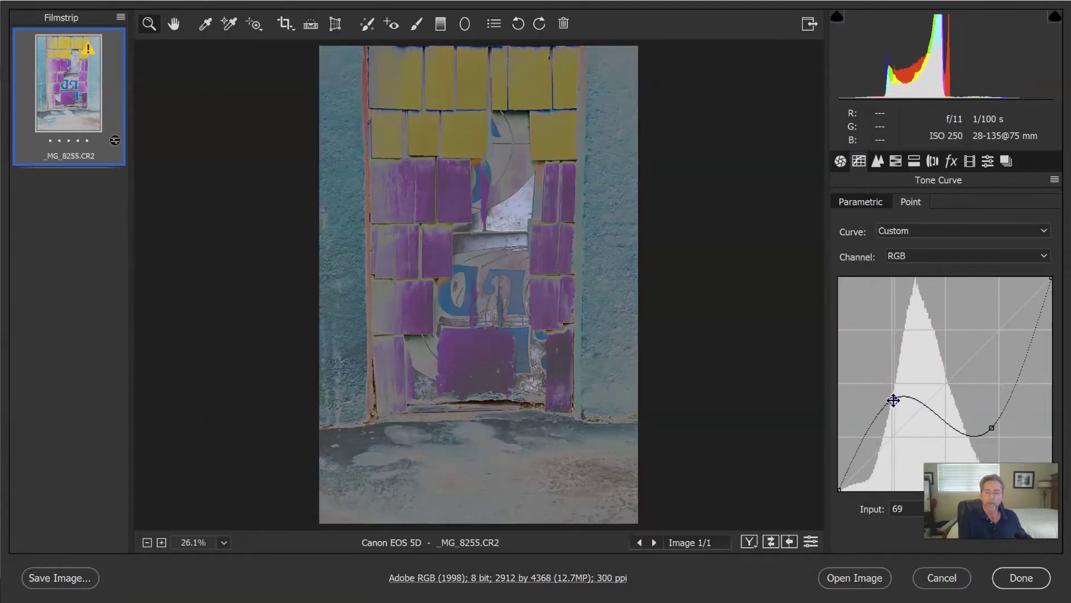
left_click_drag(954, 416, 982, 345)
key("Delete")
left_click(988, 341, "ctrl")
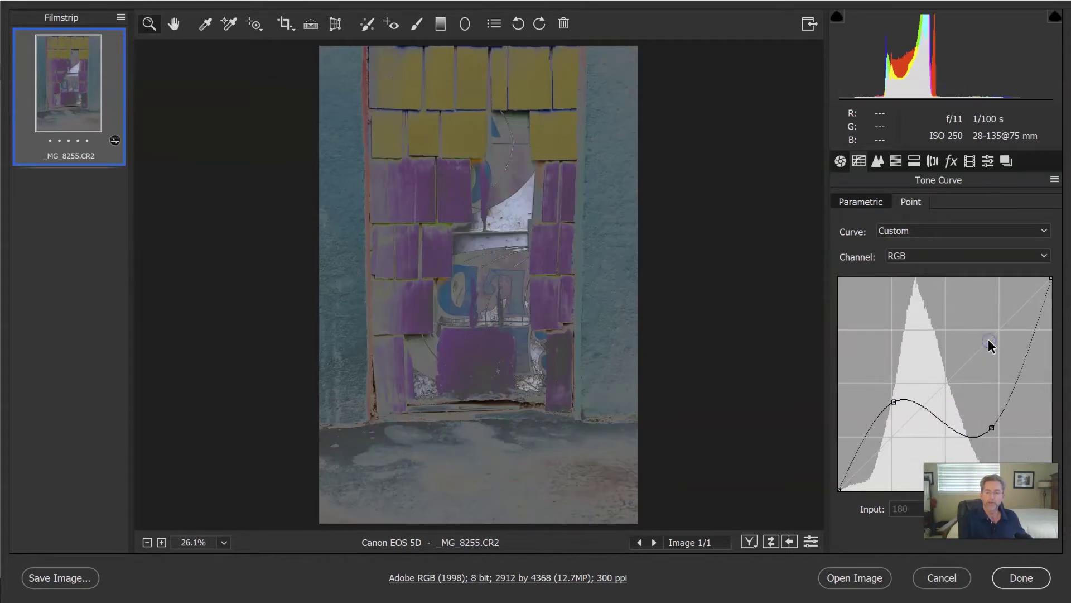
left_click_drag(963, 430, 1017, 357)
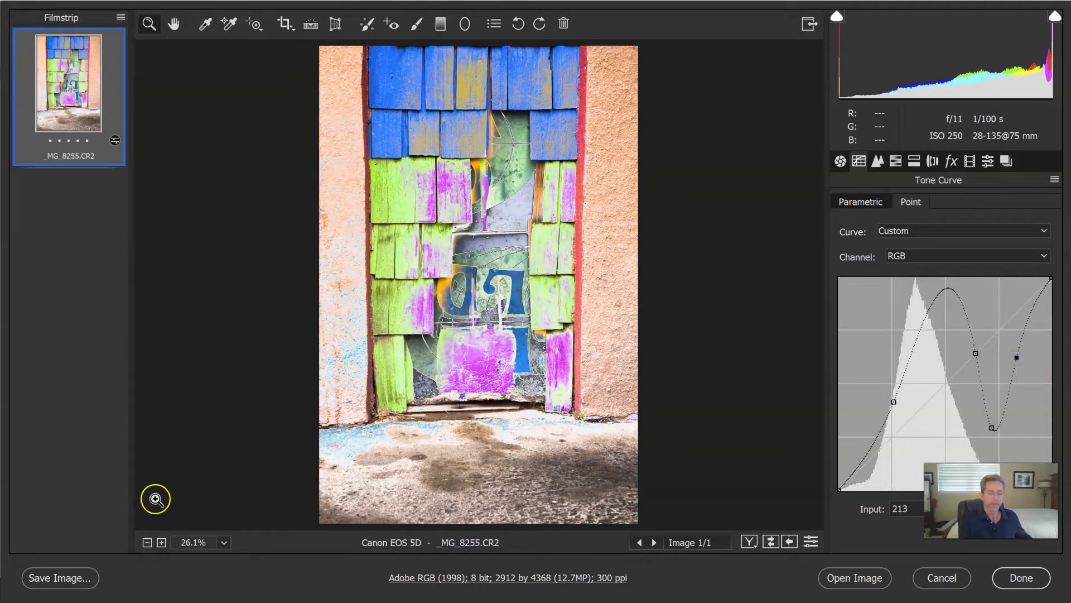
left_click(71, 577)
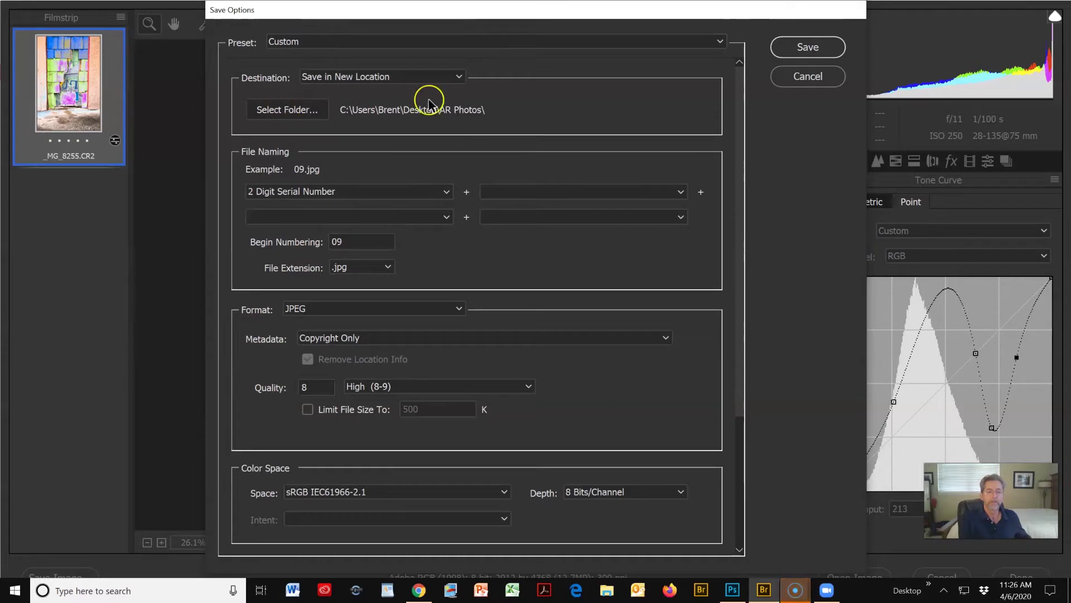
left_click(809, 49)
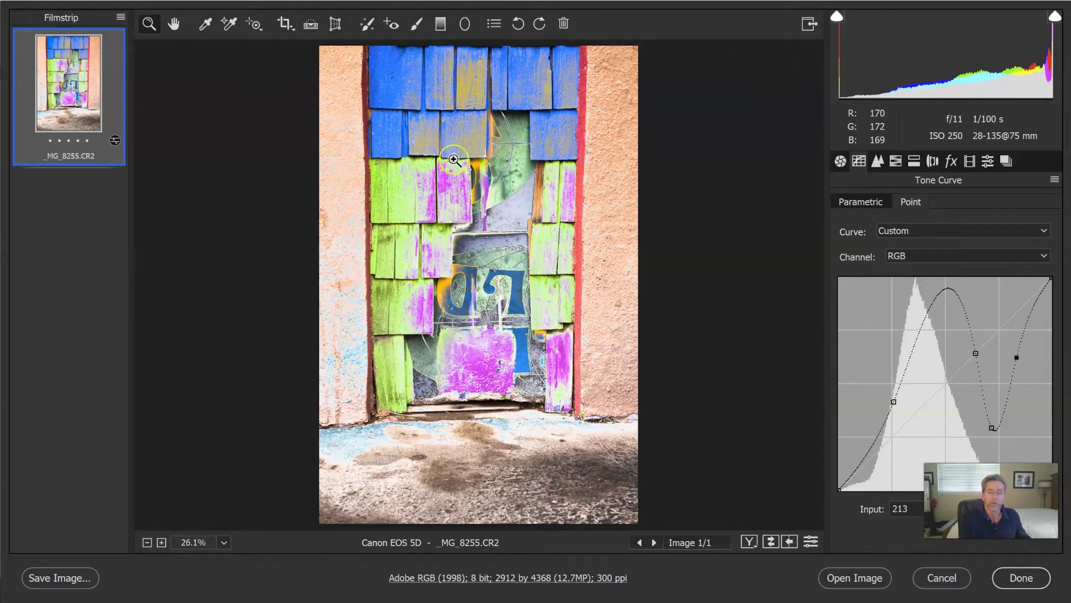
left_click(1013, 574)
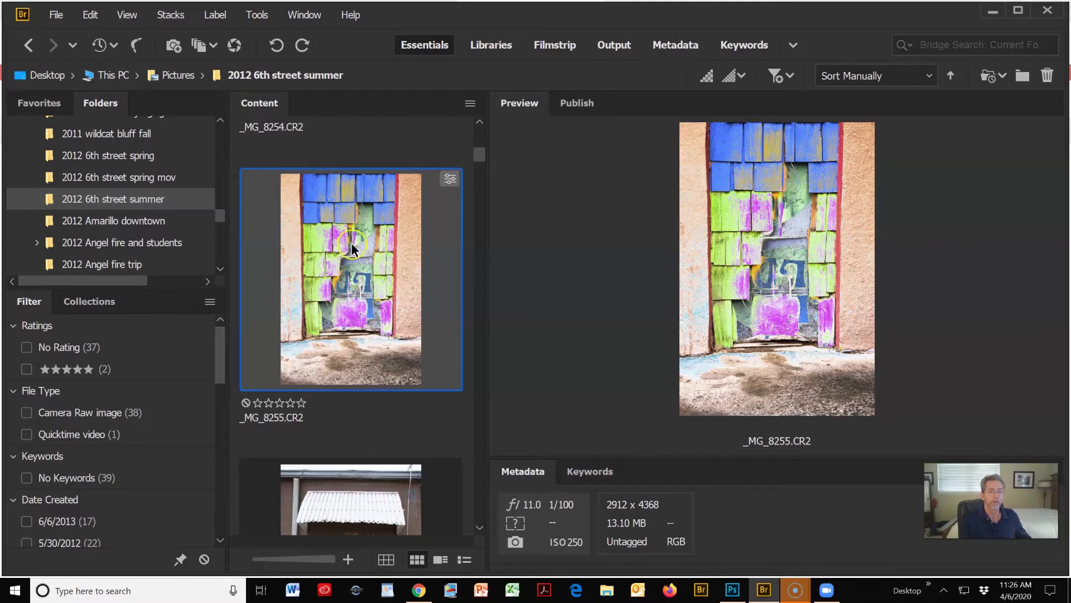
- Reset _MG_8255.CR2 to Camera Raw Defaults through Develop Settings
right_click(352, 249)
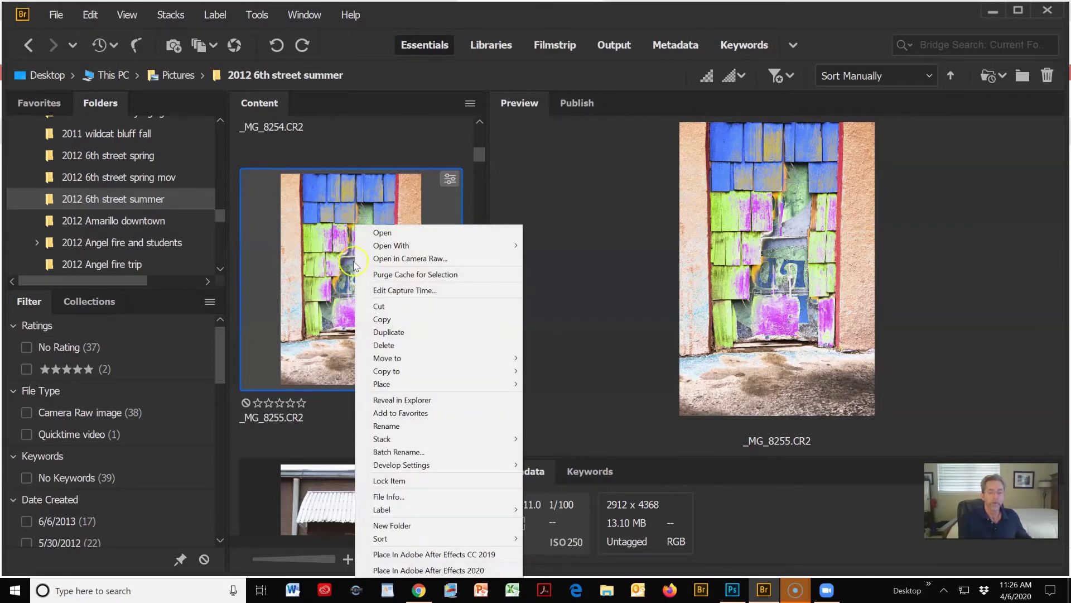
mouse_move(397, 465)
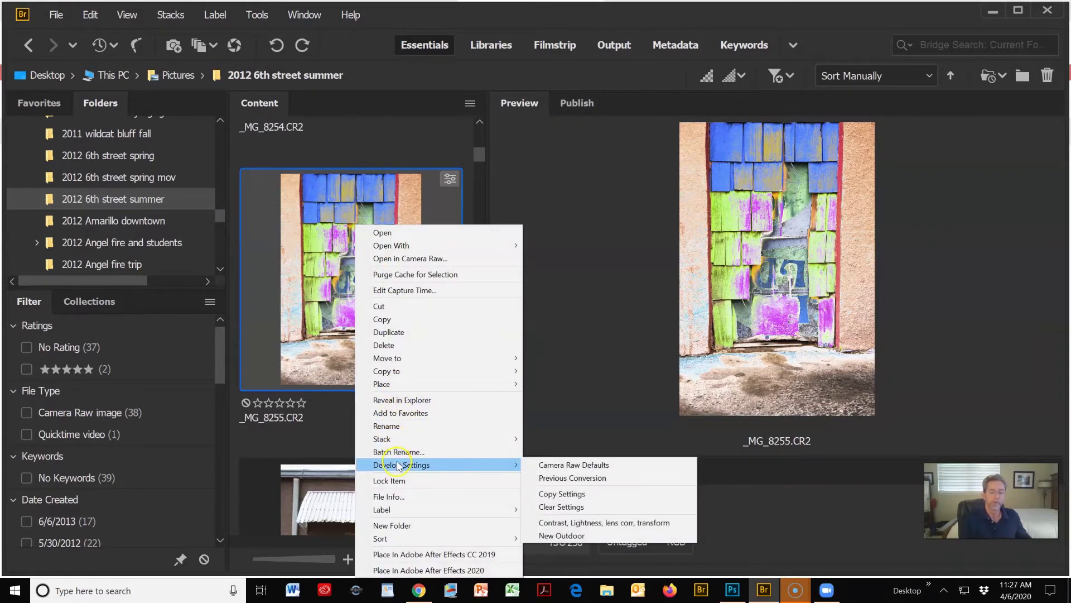
left_click(556, 465)
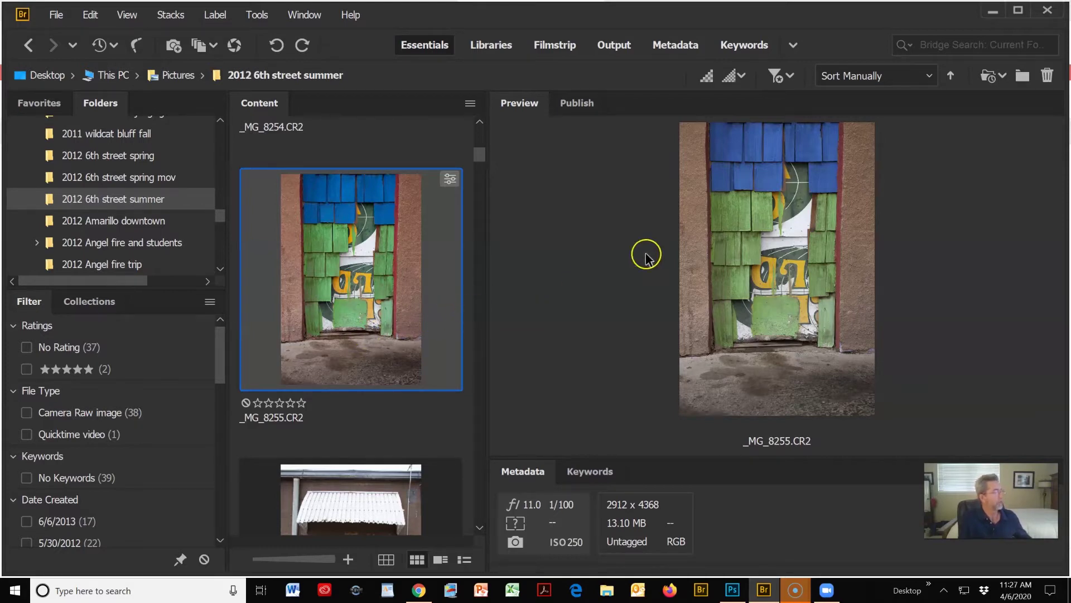
- Hide Bridge and go to the Giphy home page in the browser
left_click(992, 11)
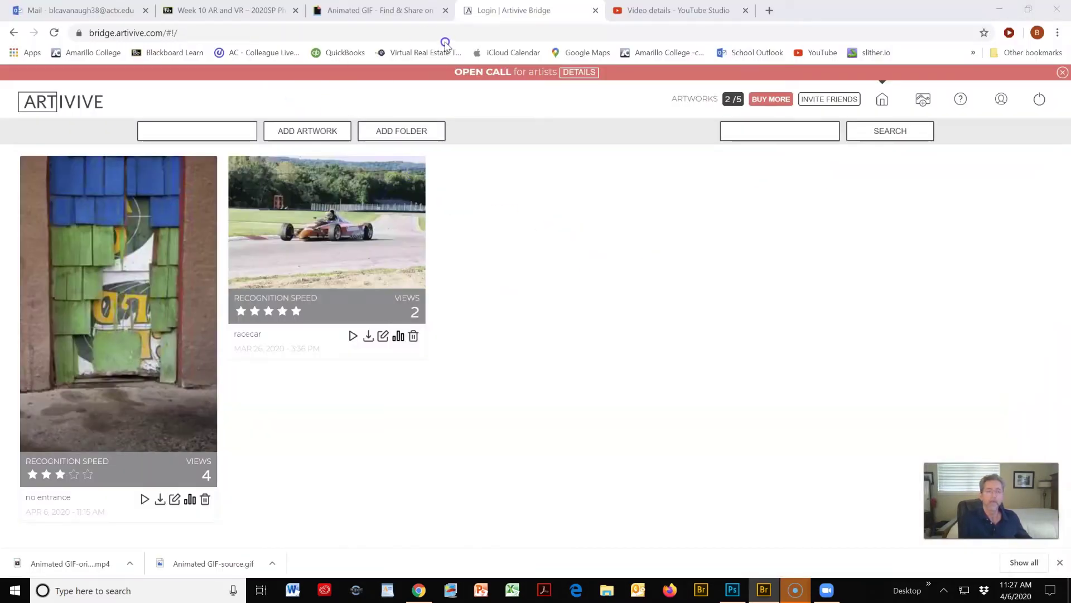
left_click(393, 13)
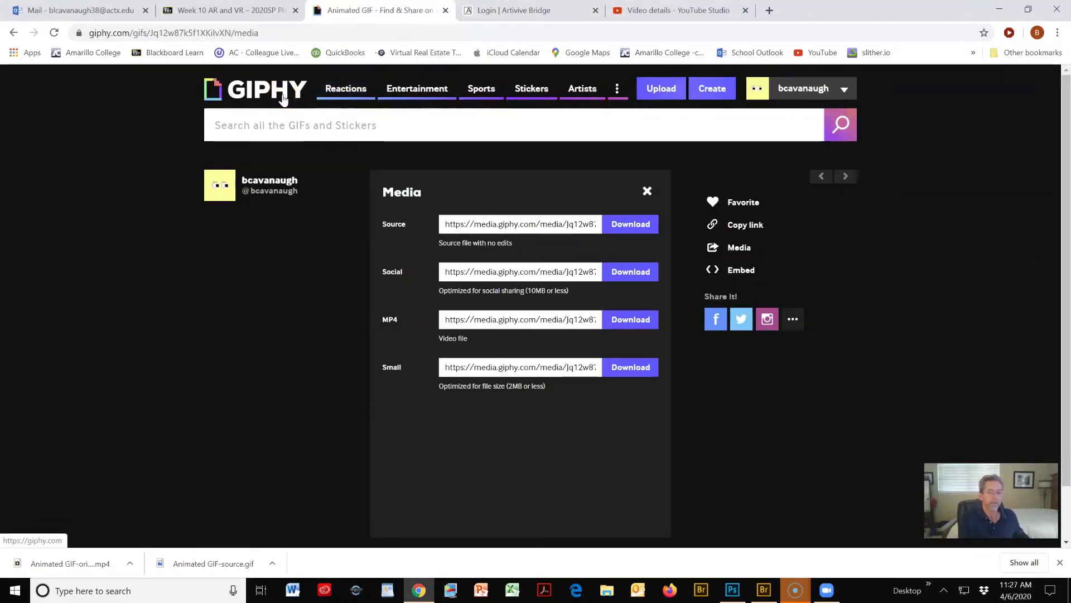
left_click(249, 94)
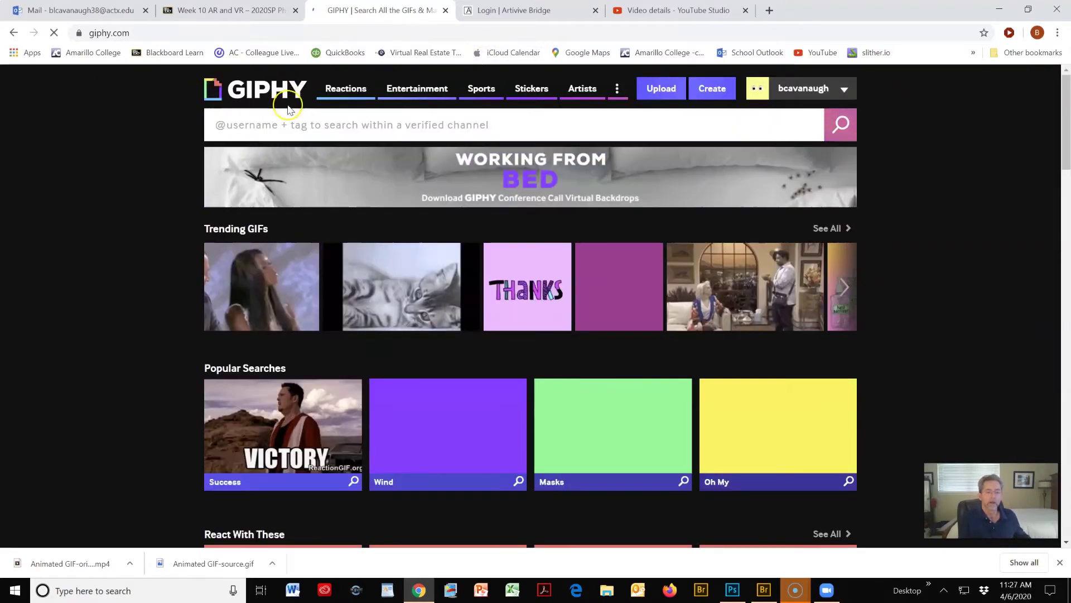
scroll(939, 181, "down", 2)
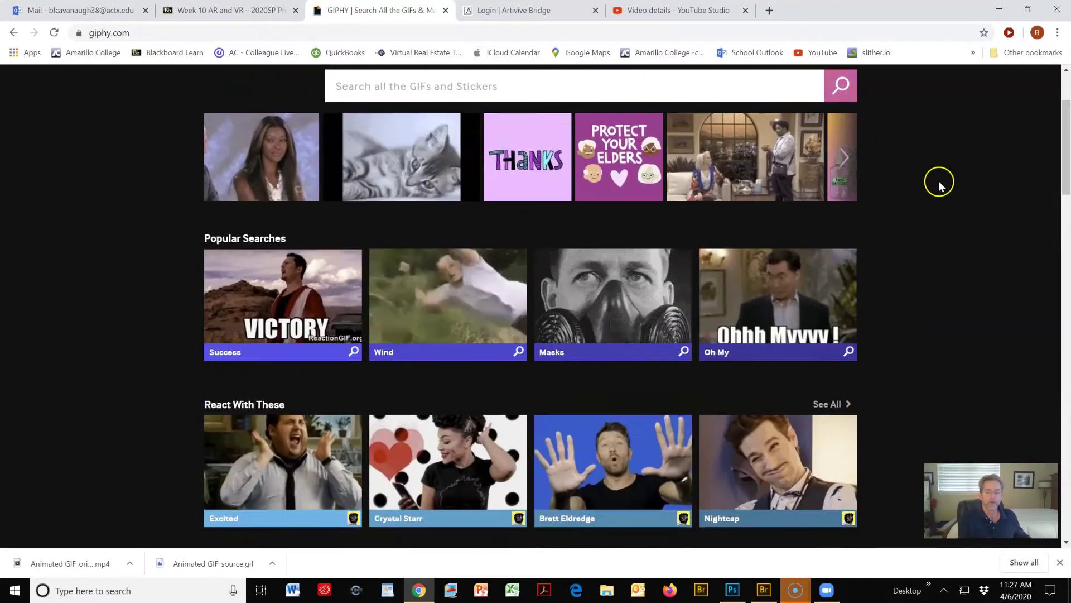
scroll(940, 181, "up", 2)
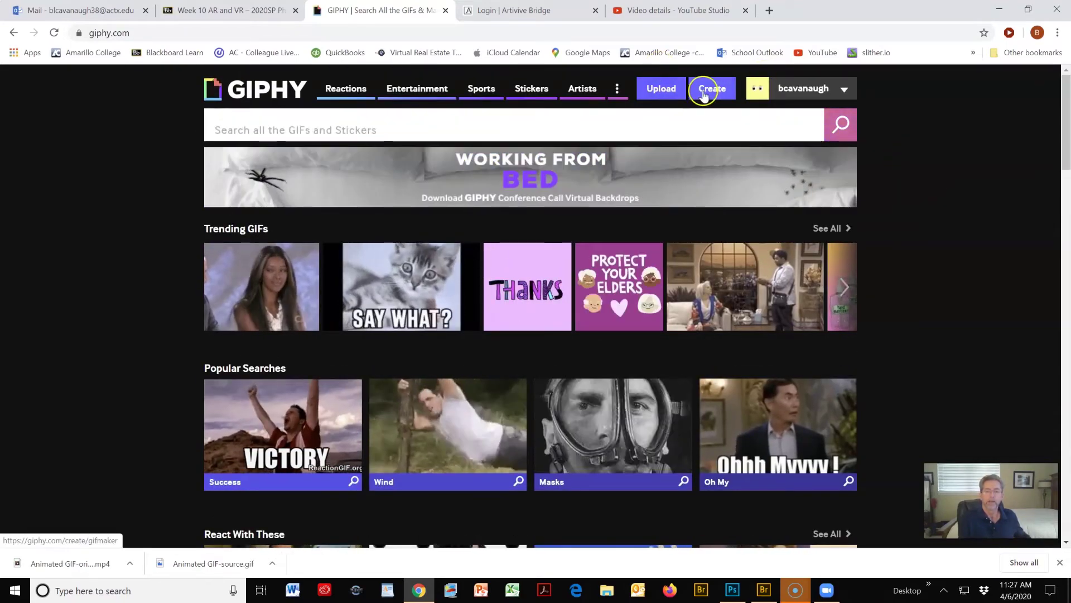
- Open Giphy's Upload page, check Desktop > AR Photos for files, and cancel
left_click(659, 89)
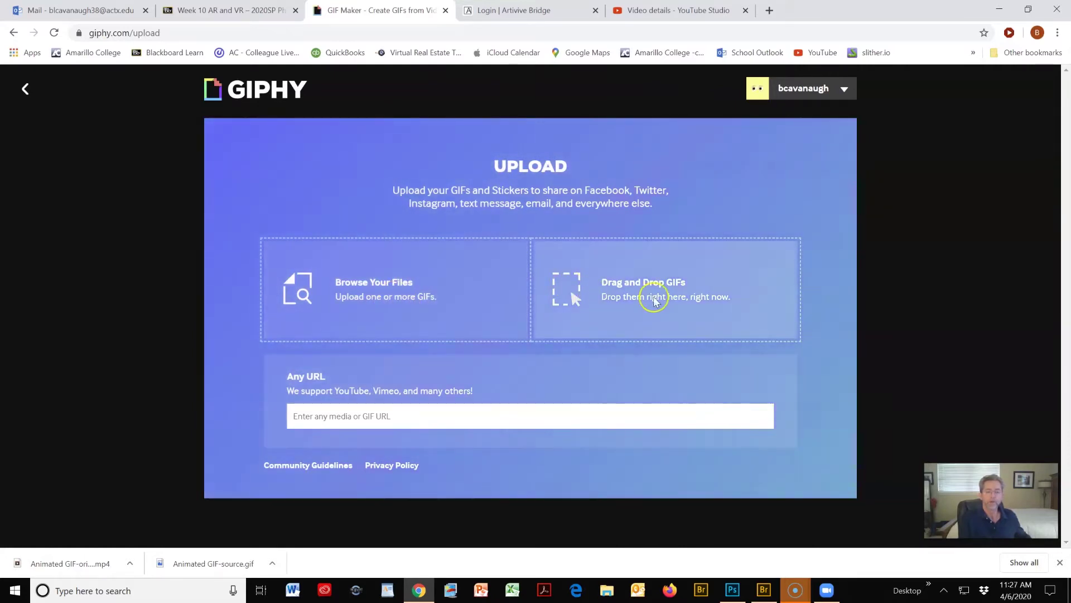
left_click(378, 291)
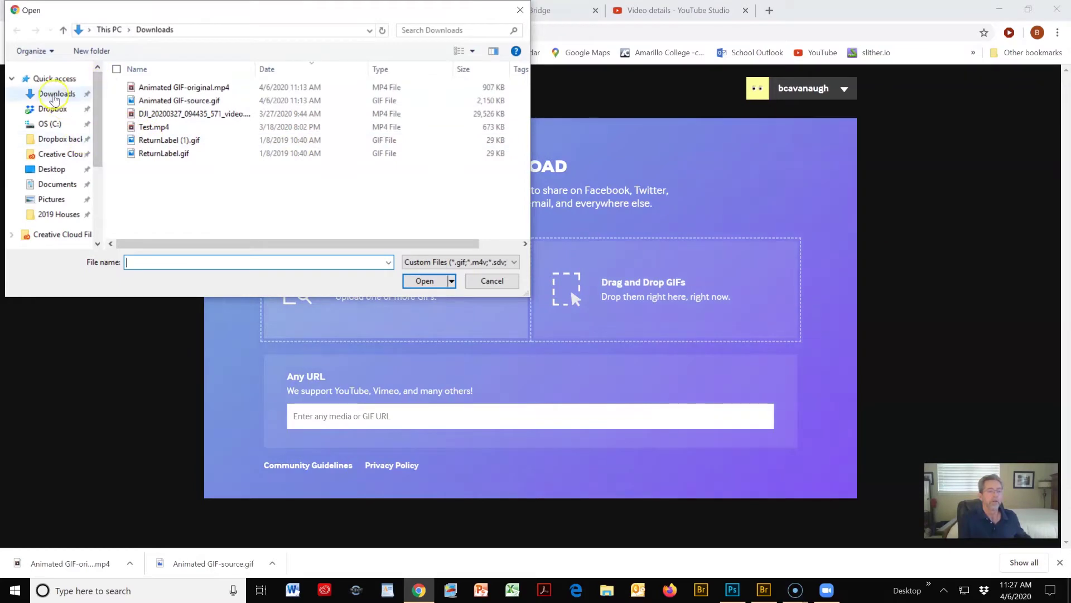
left_click(59, 168)
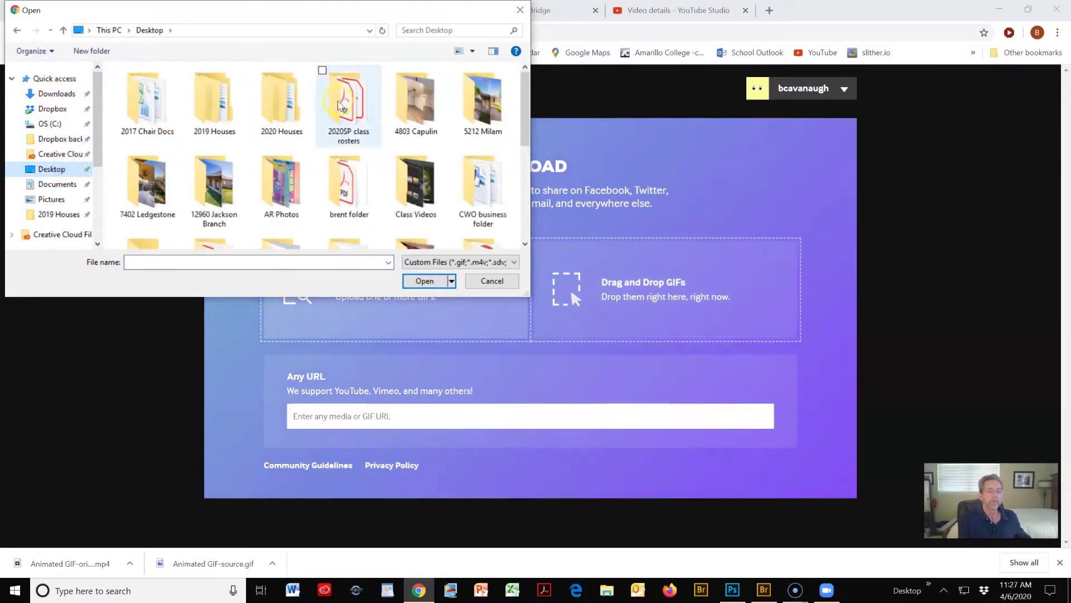
double_click(273, 187)
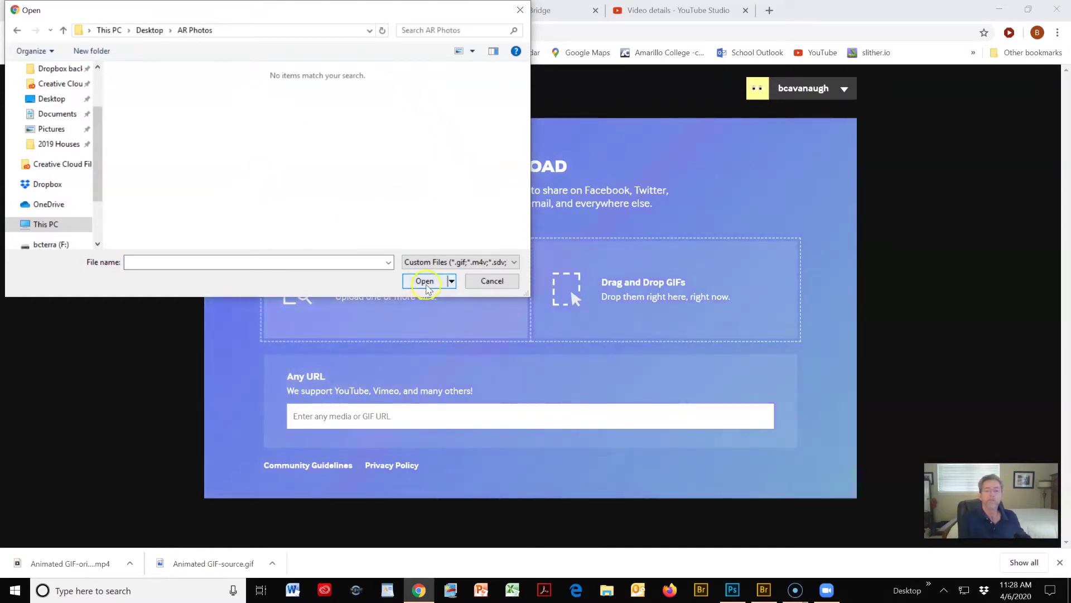
left_click(492, 281)
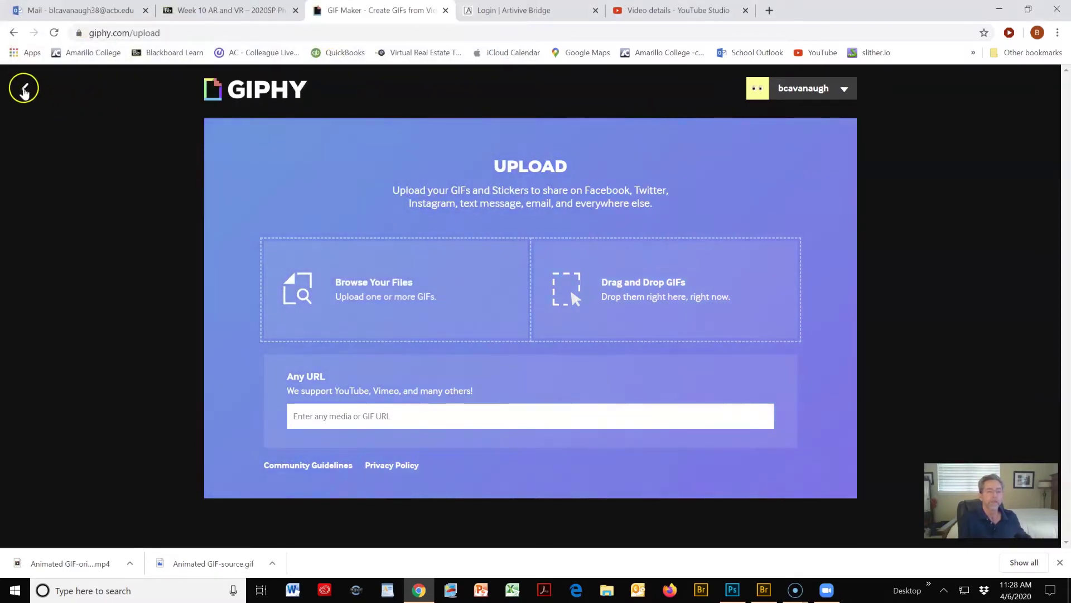
- Create a Giphy slideshow from 01.jpg through 09.jpg in Desktop > AR Photos
left_click(25, 88)
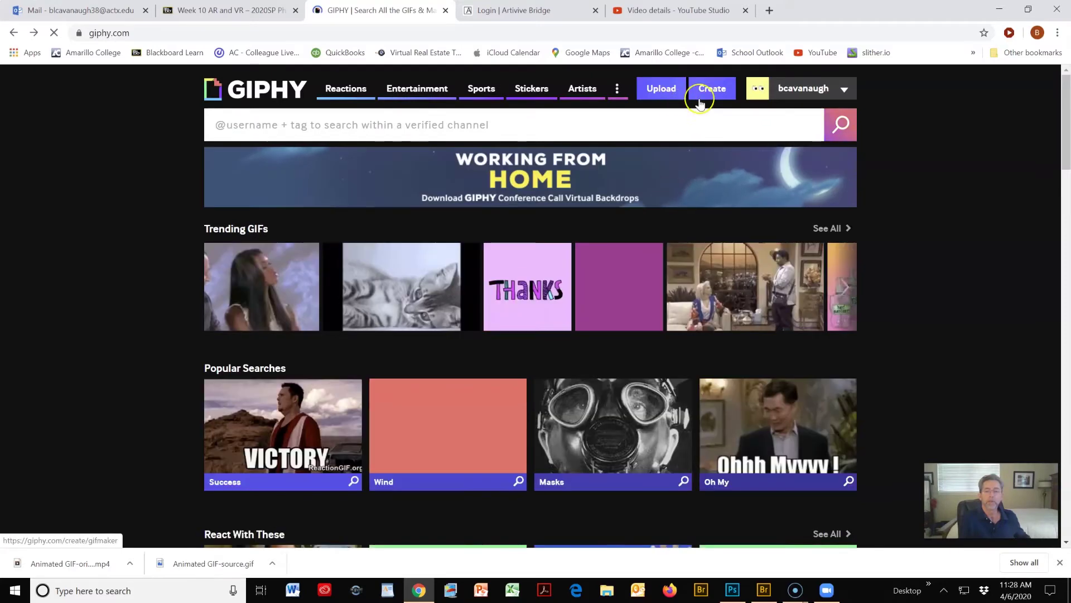
left_click(716, 93)
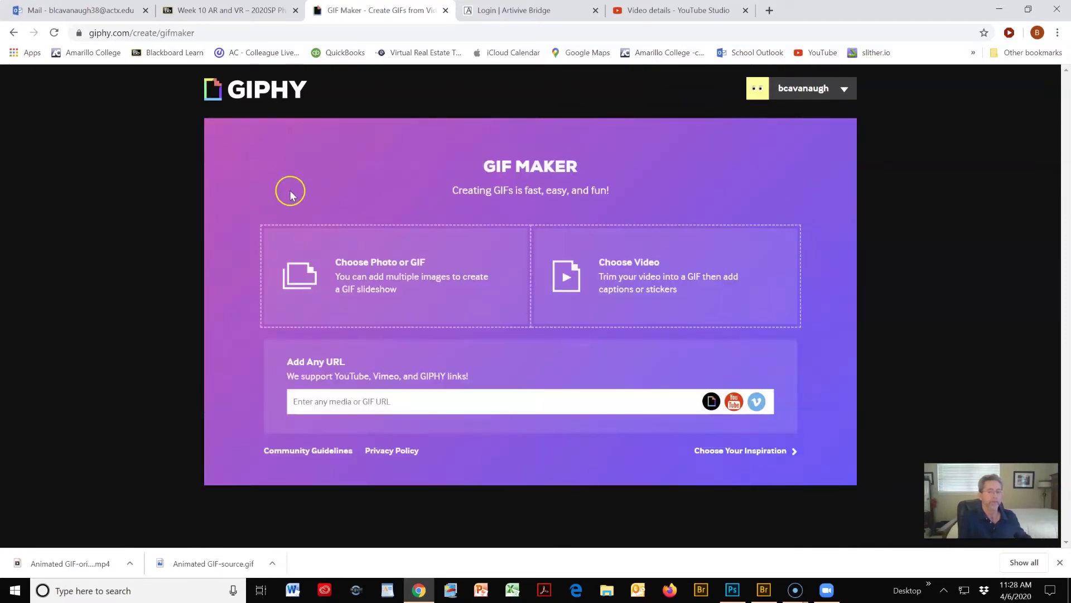
left_click(392, 268)
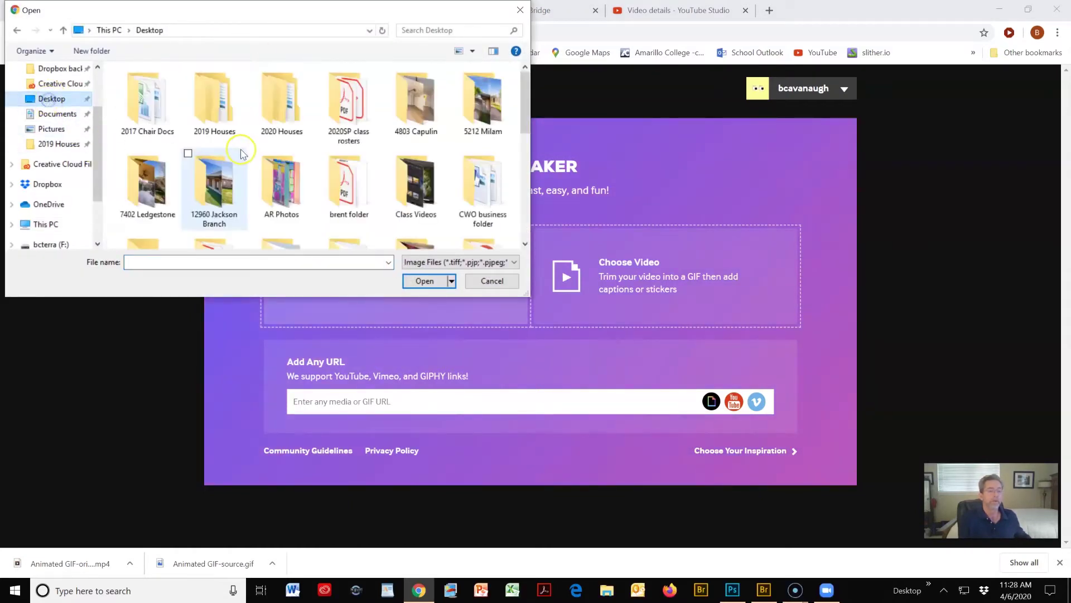
double_click(285, 180)
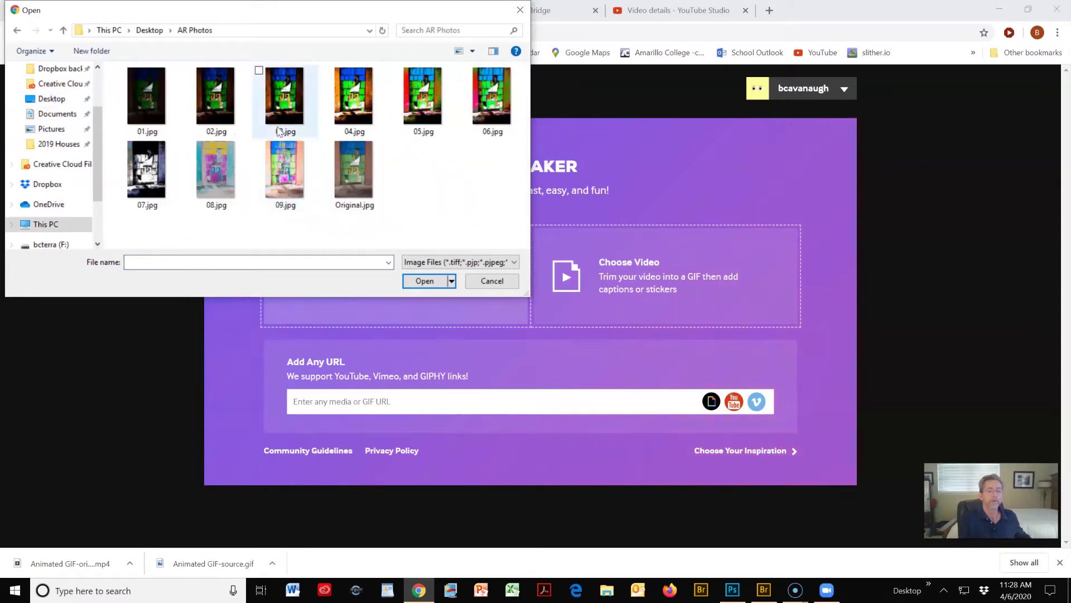
left_click(142, 90)
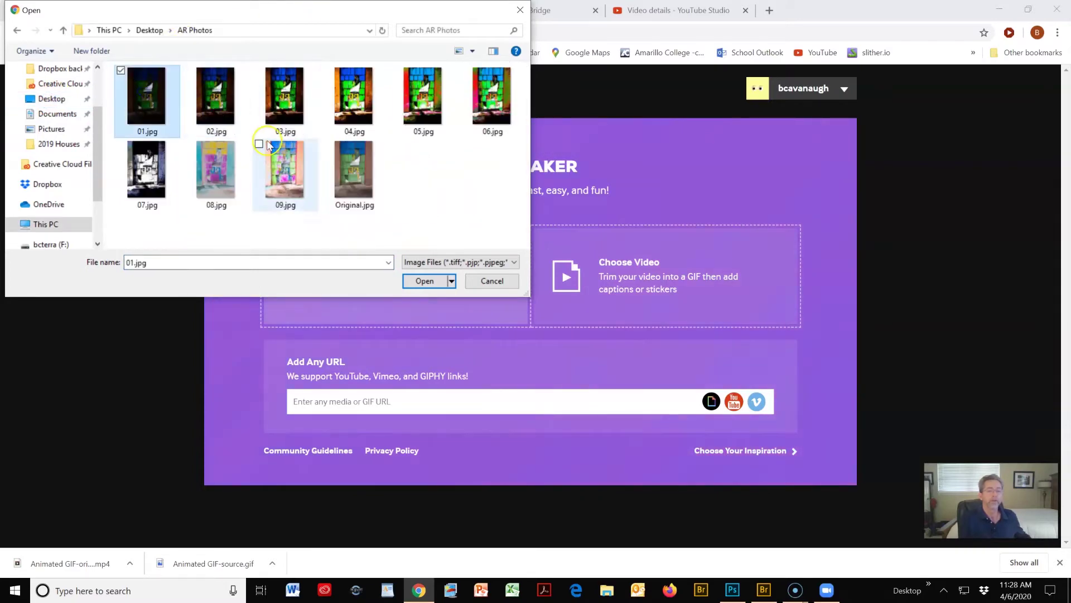
left_click(281, 167, "shift")
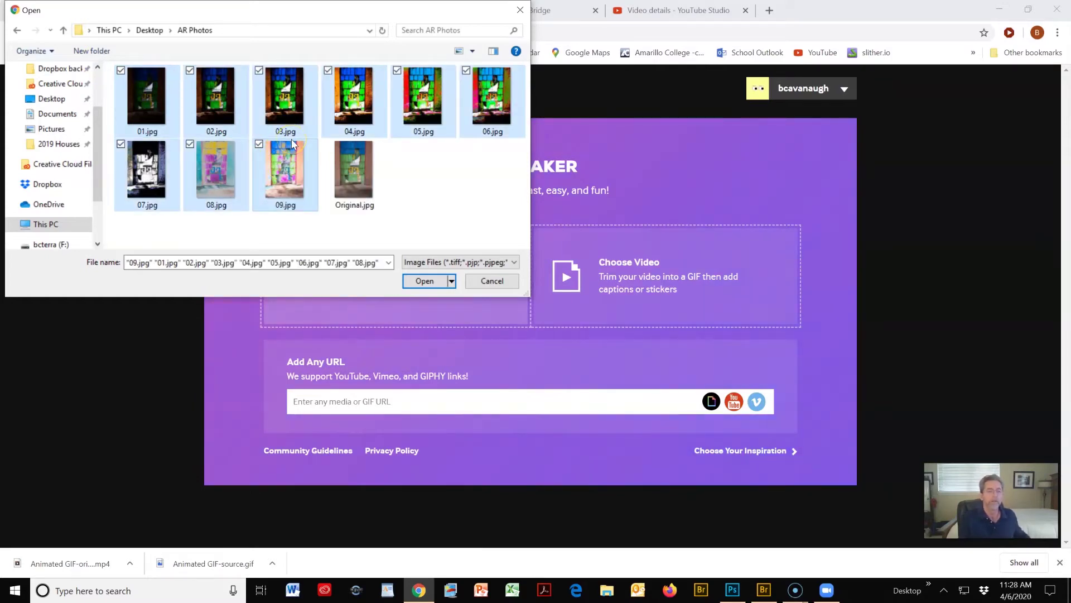
left_click(426, 281)
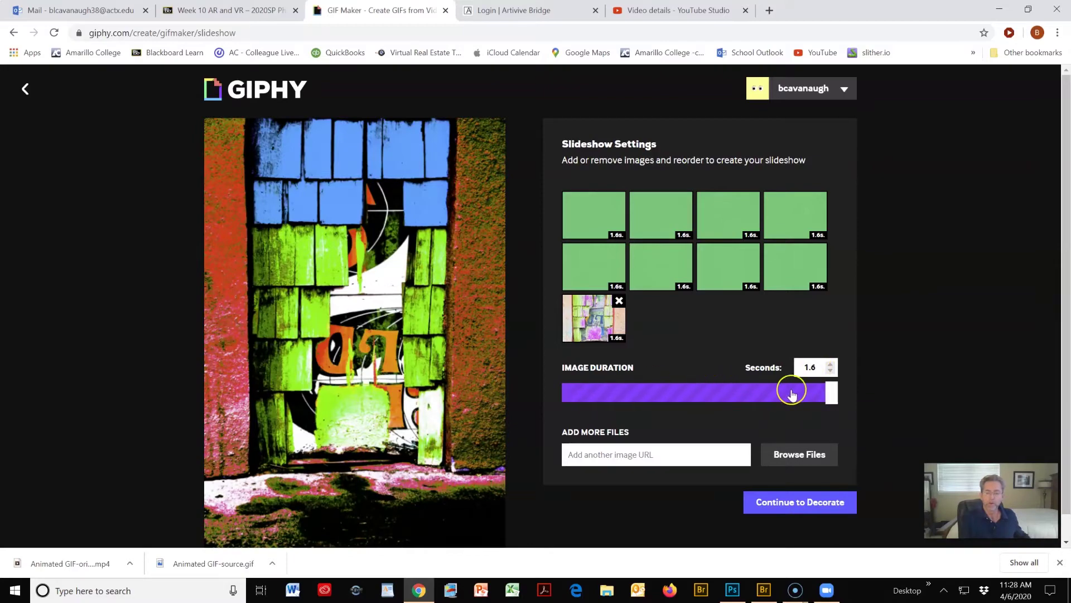
- Set the Image Duration slider to 0.3 seconds per image
left_click_drag(831, 396, 608, 392)
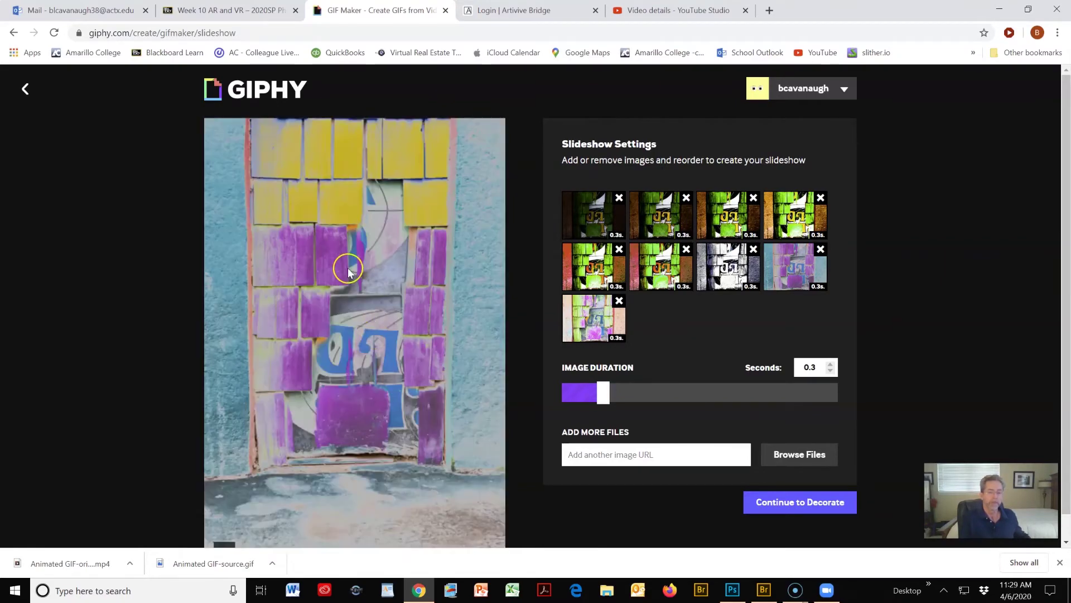
left_click(587, 392)
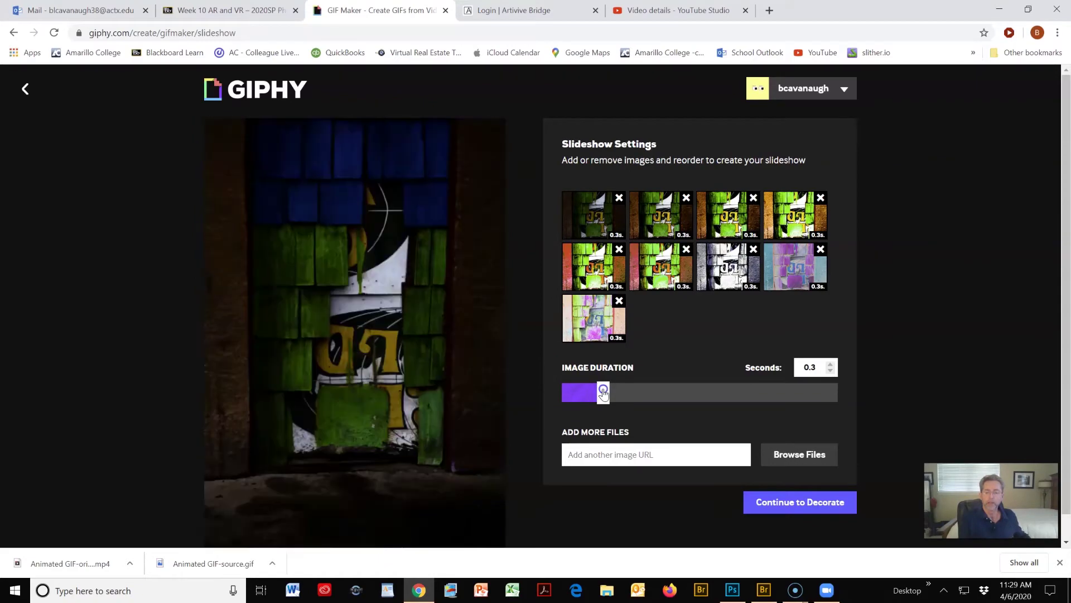
left_click(664, 373)
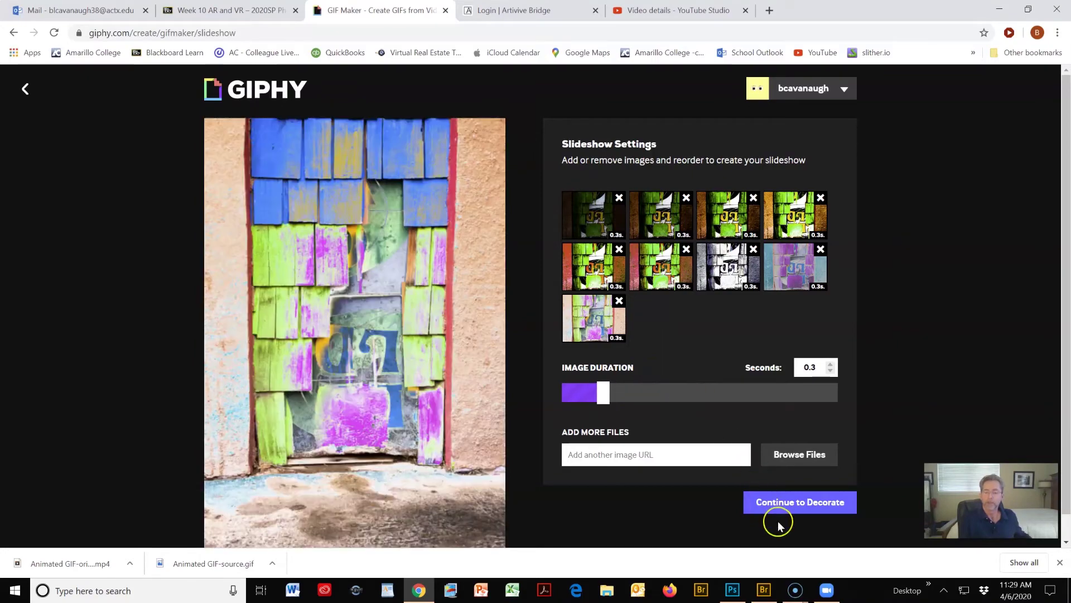
- Continue to Decorate, browse Stickers, Filters and Draw, and return to Caption
left_click(794, 505)
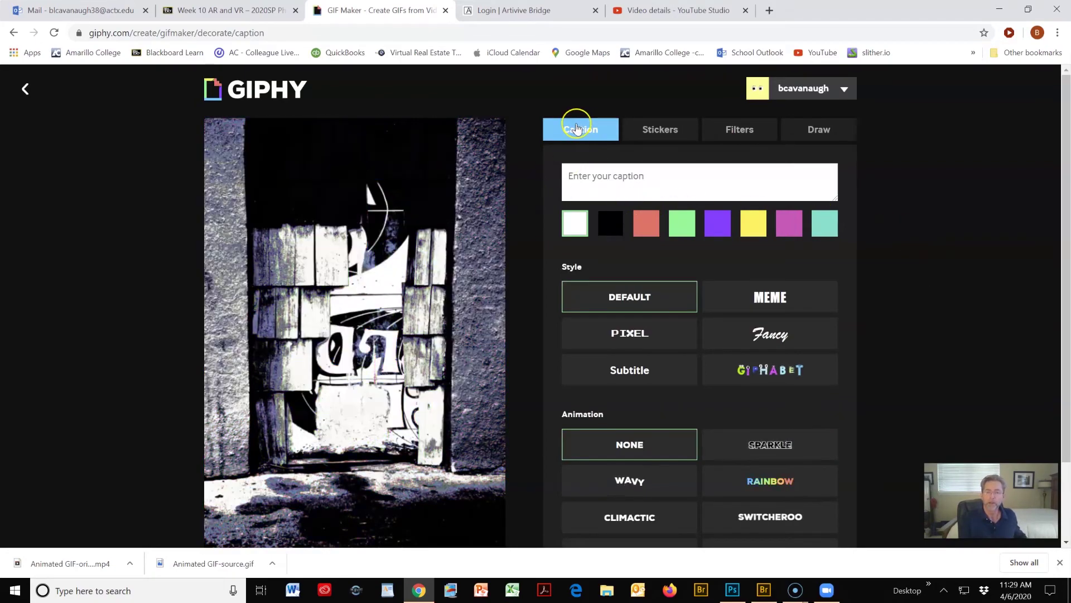
left_click(652, 130)
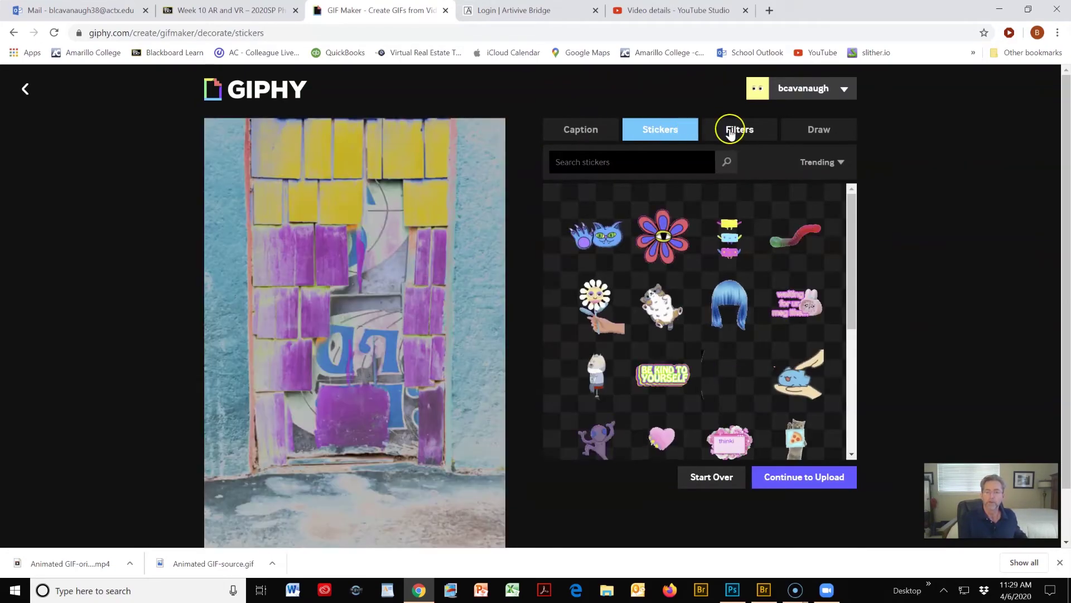
left_click(730, 132)
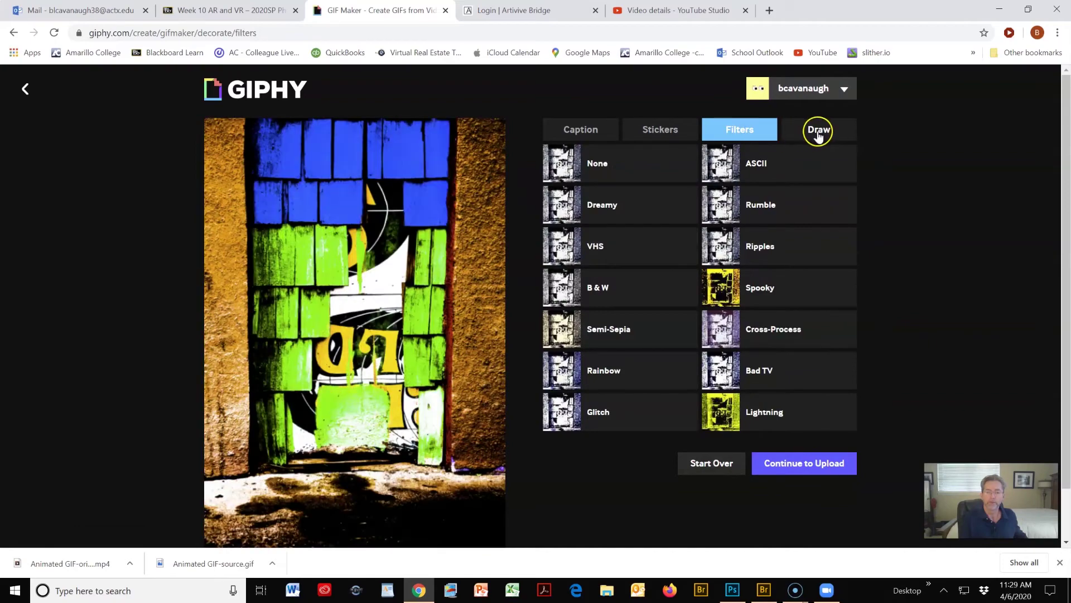
left_click(818, 135)
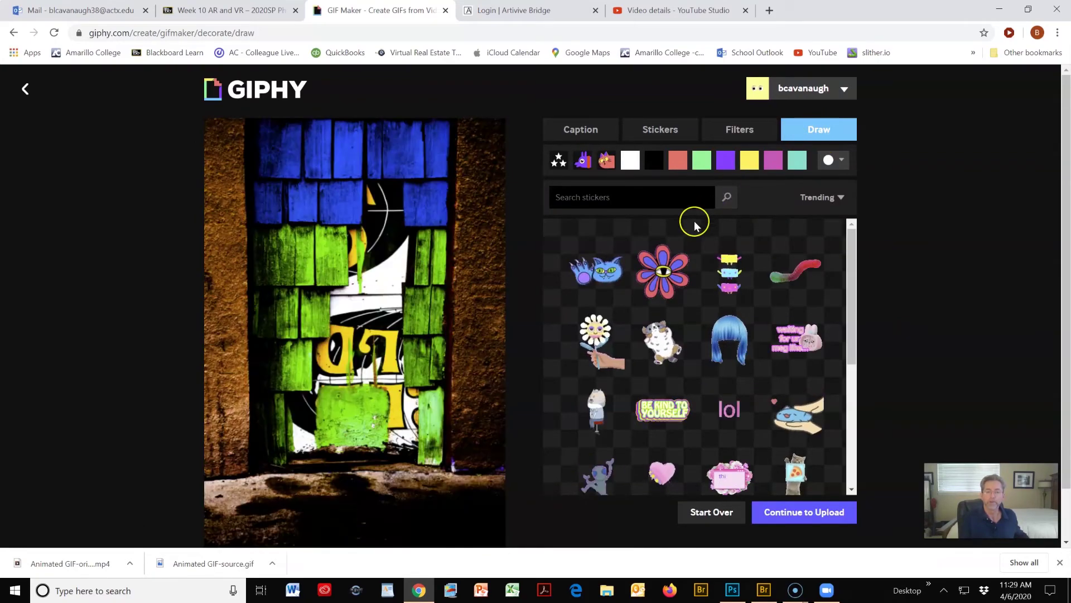
left_click(577, 130)
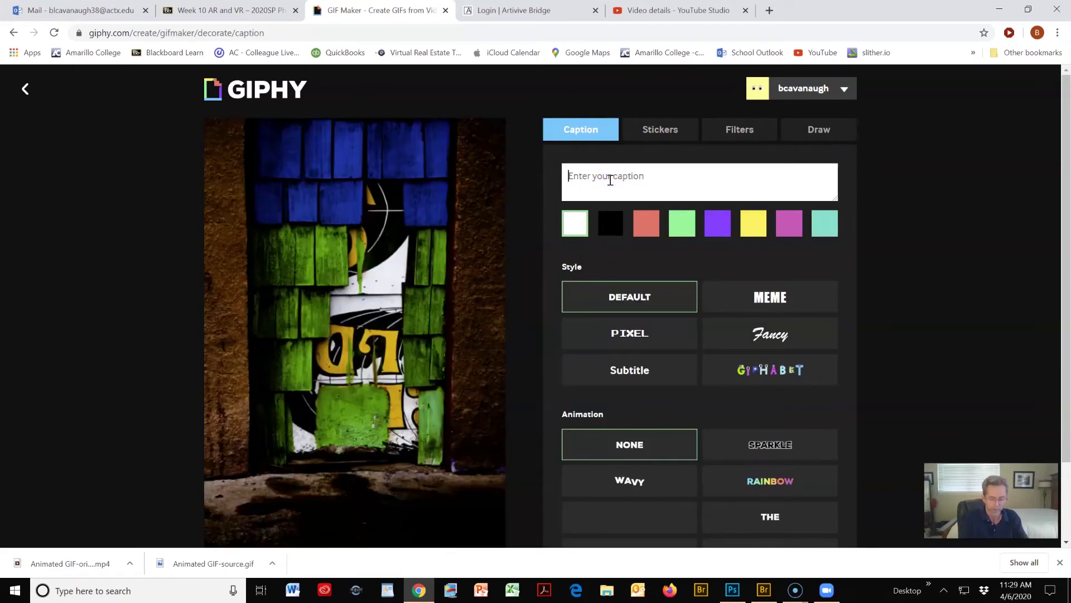
- Add the caption 'NO ENTRANCE' and give it the GLITCH animation
type("NO ENTRANCE")
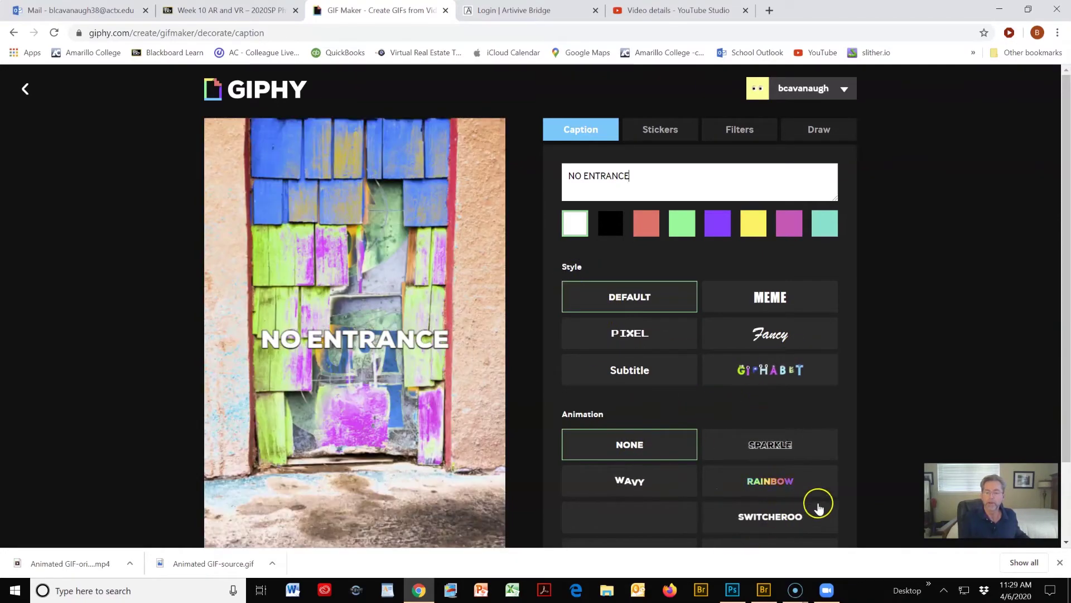
scroll(817, 490, "down", 1)
scroll(816, 490, "down", 1)
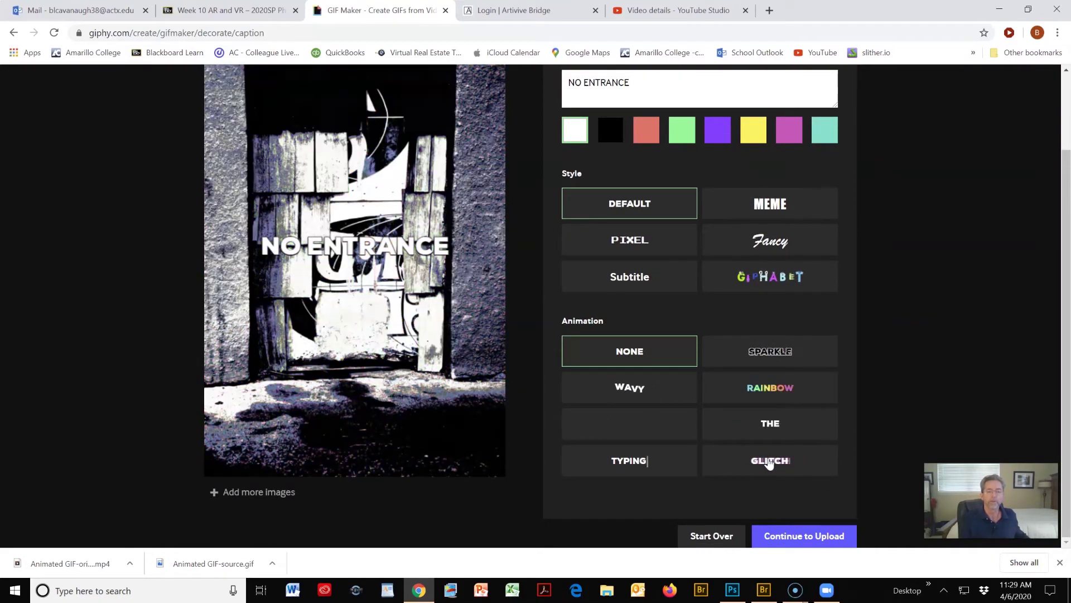
left_click(804, 462)
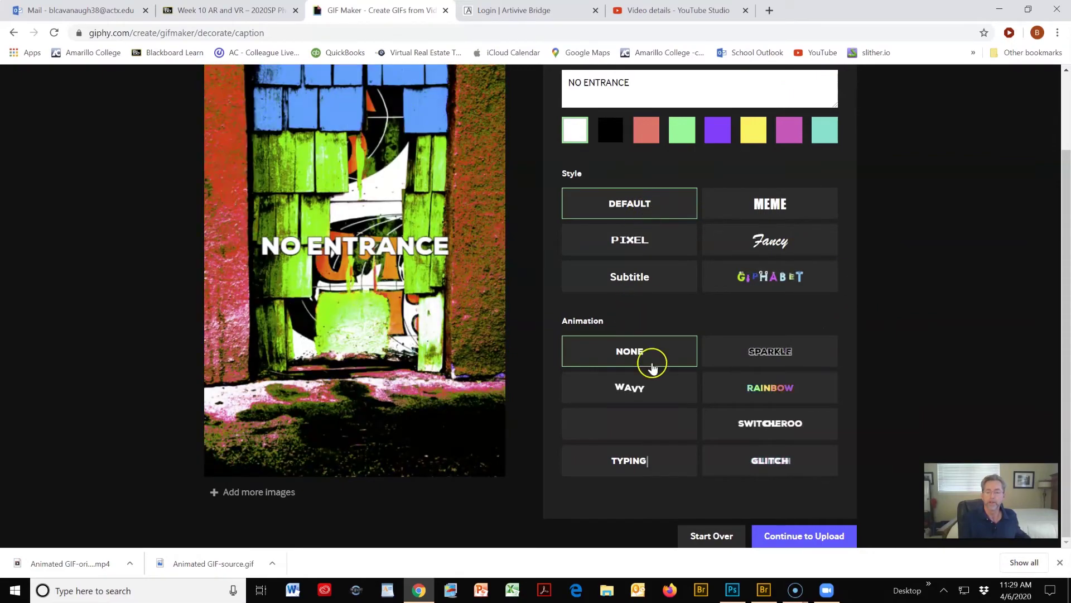
left_click(756, 457)
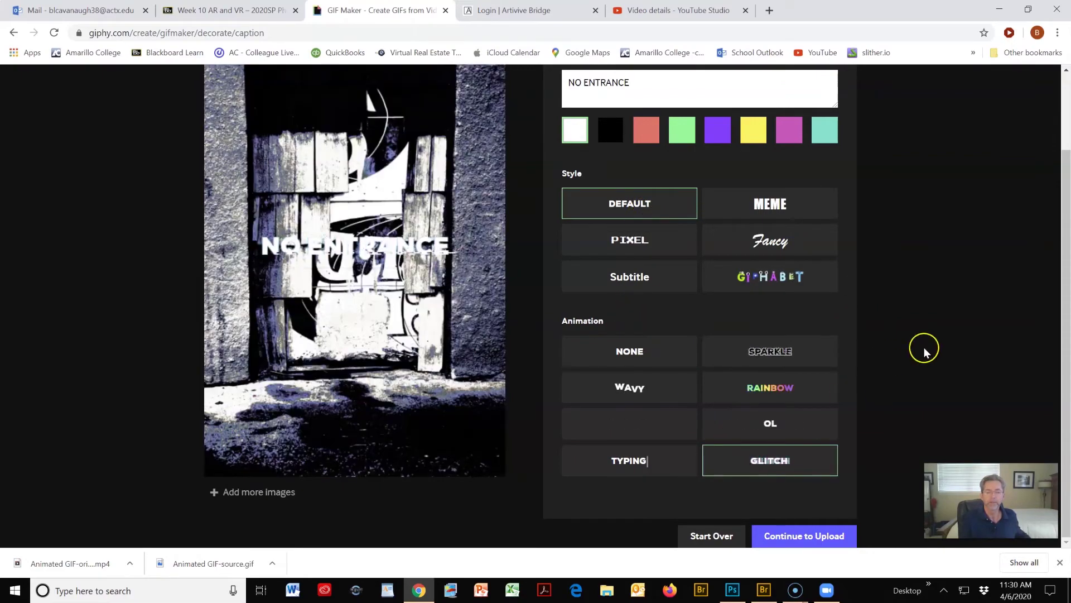
scroll(929, 325, "up", 2)
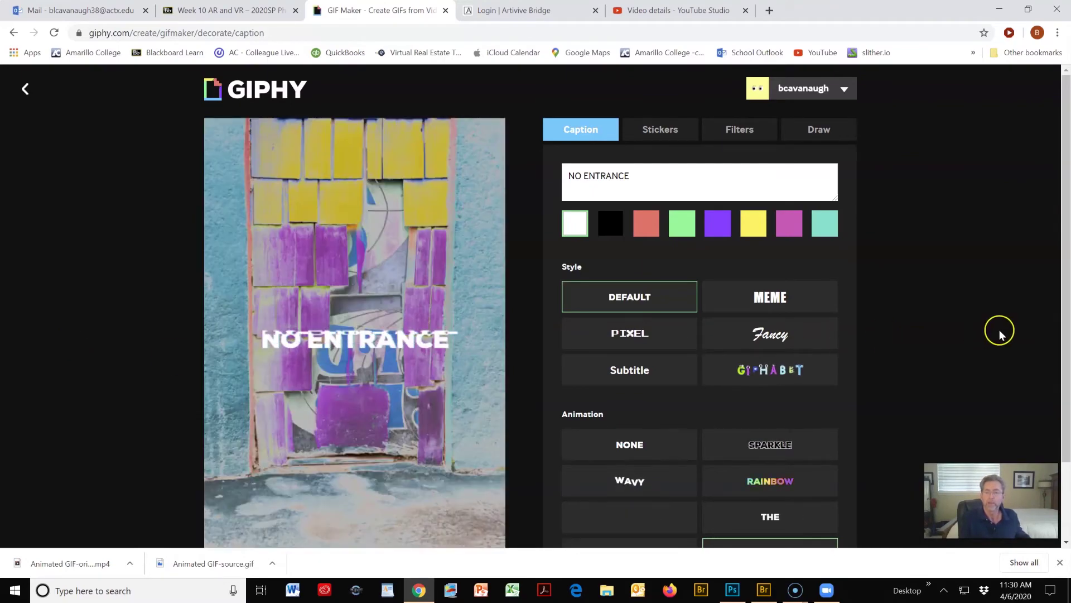
- Apply the Bad TV filter and continue to the upload details page
left_click(740, 132)
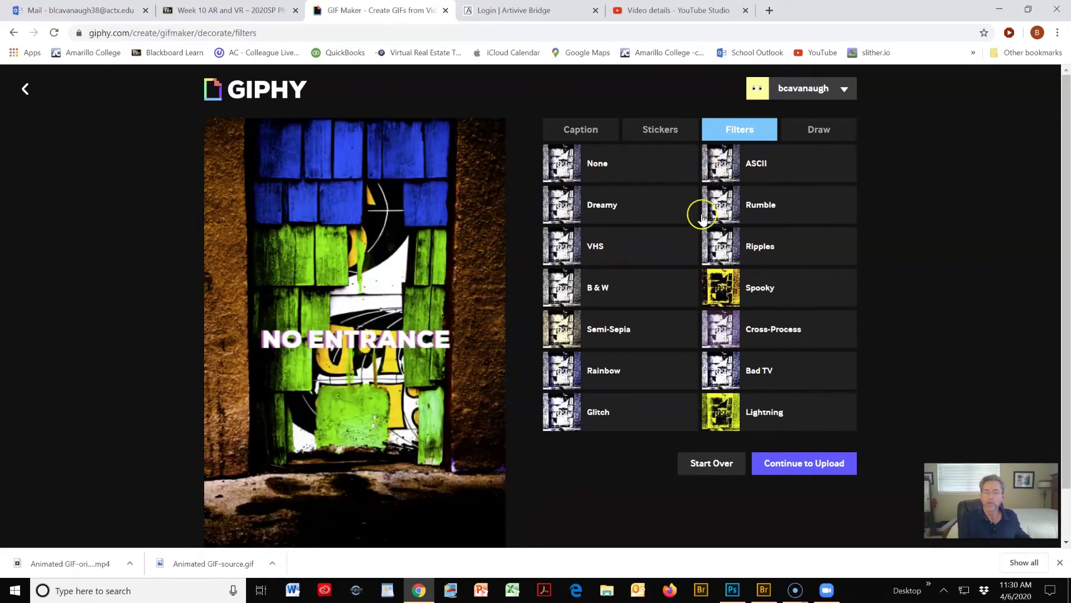
left_click(751, 373)
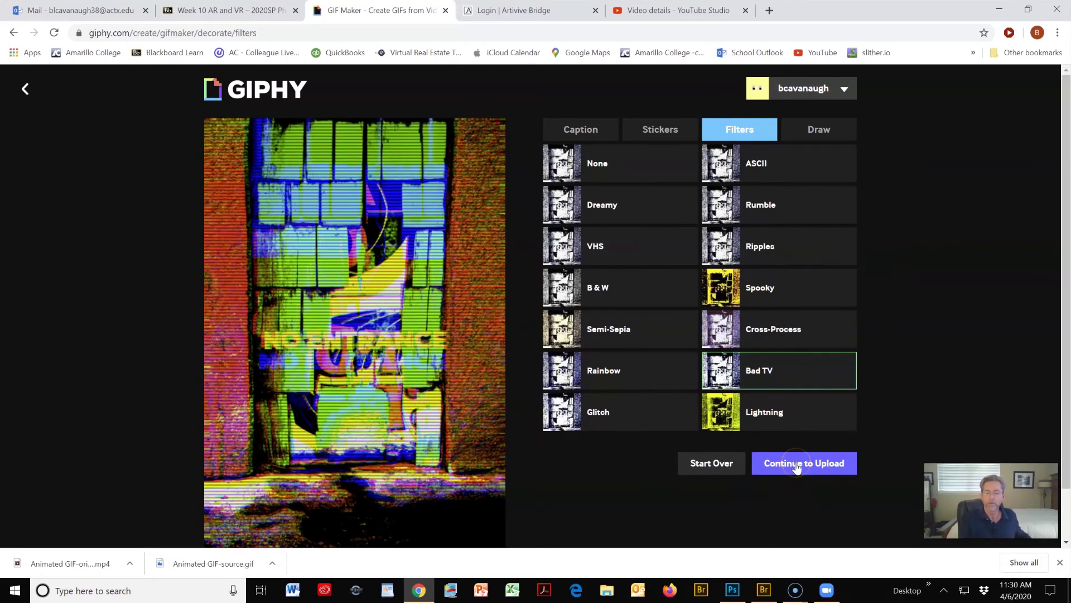
left_click(796, 465)
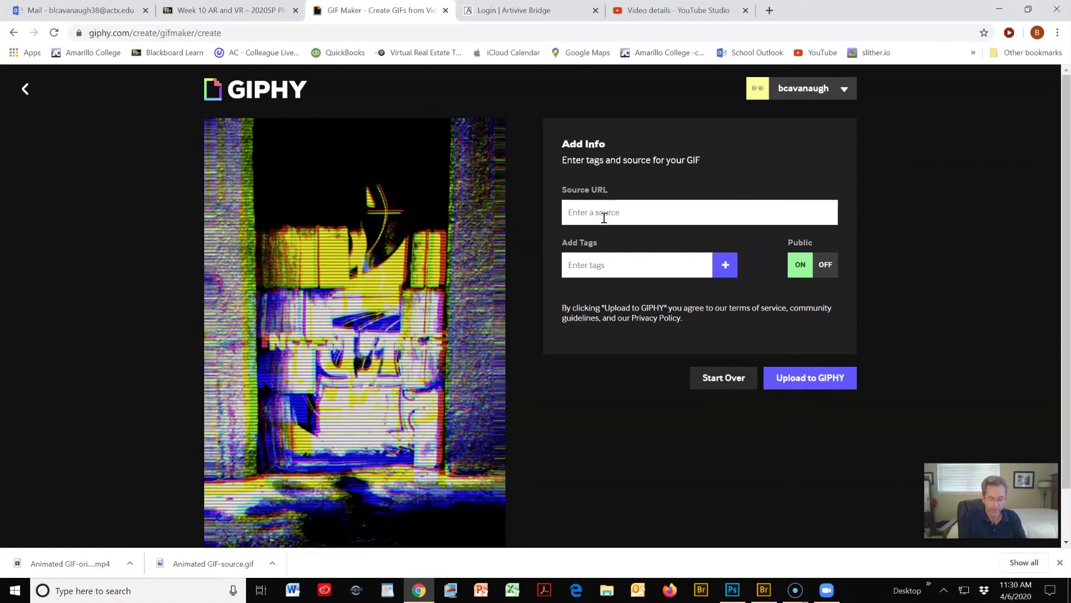
- Enter 'No entrance' as the source and upload the glitchy GIF to Giphy
type("No")
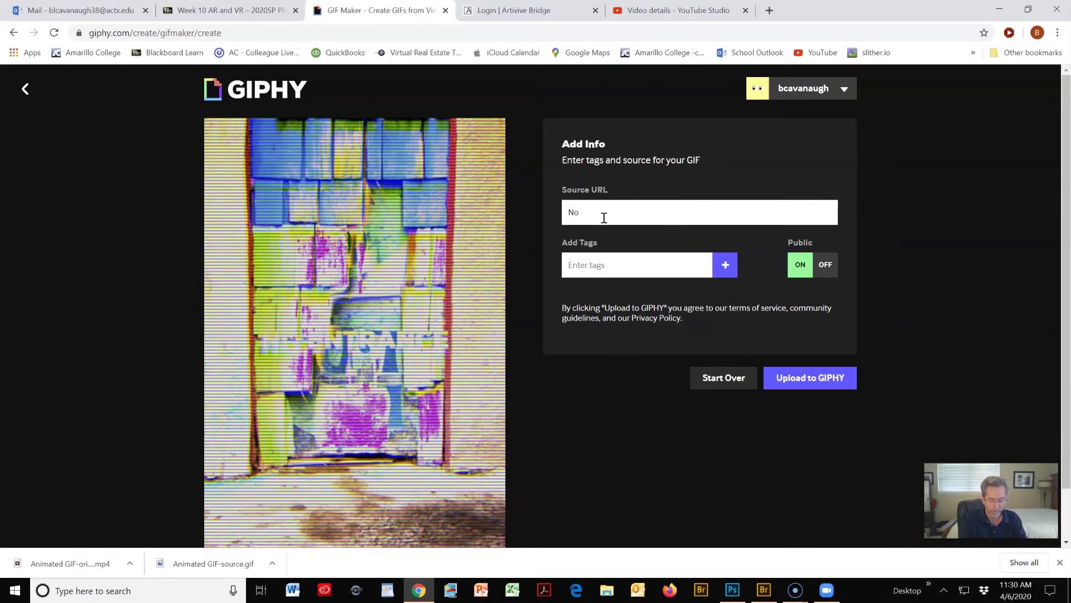
type(" entrance")
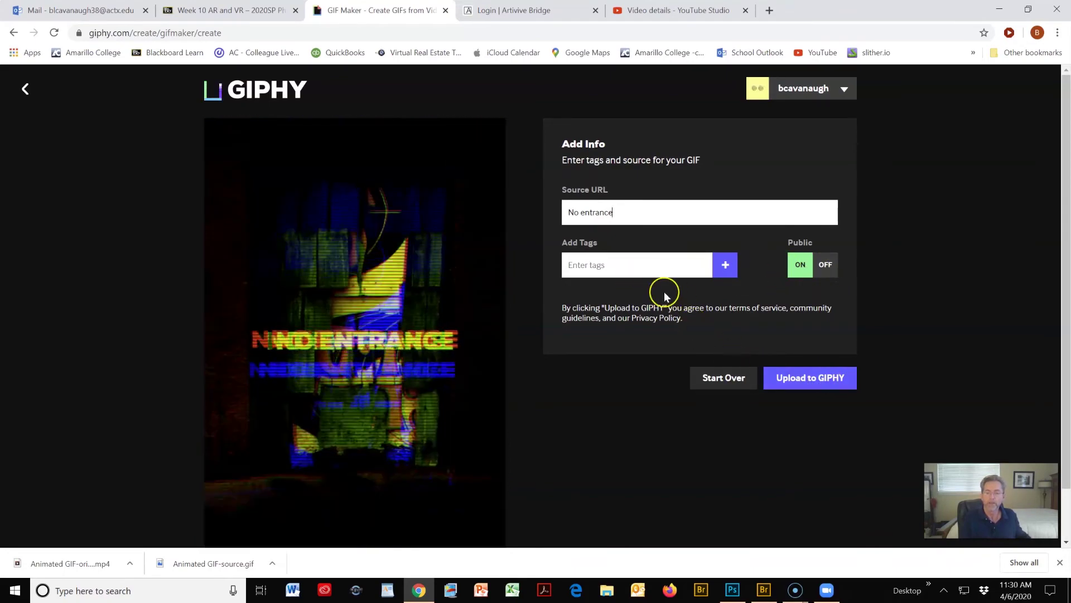
left_click(792, 380)
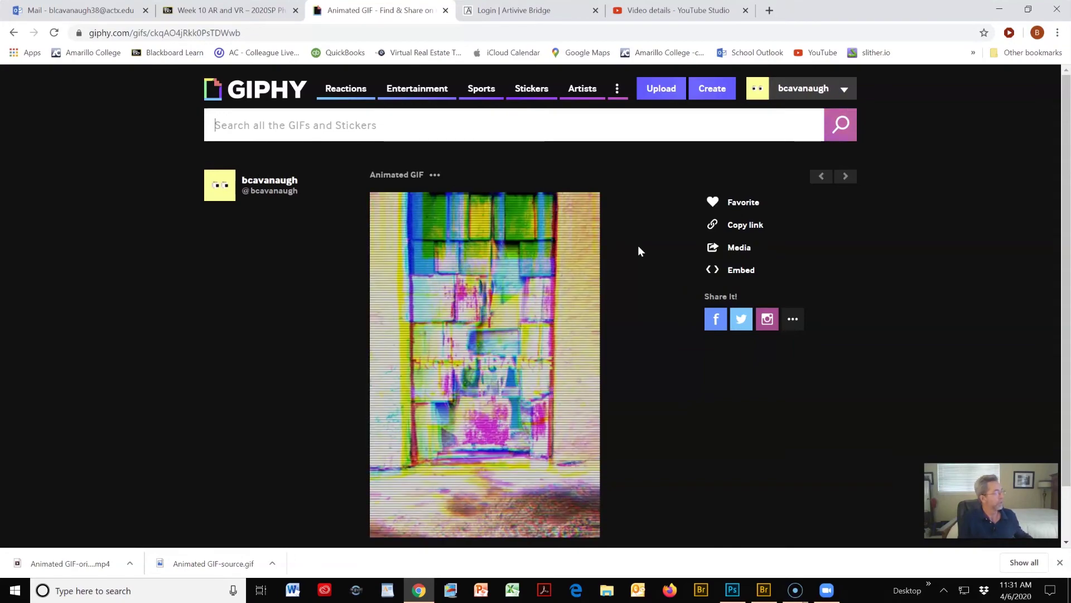
- Open the published GIF's media links and download its MP4 version
left_click(621, 251)
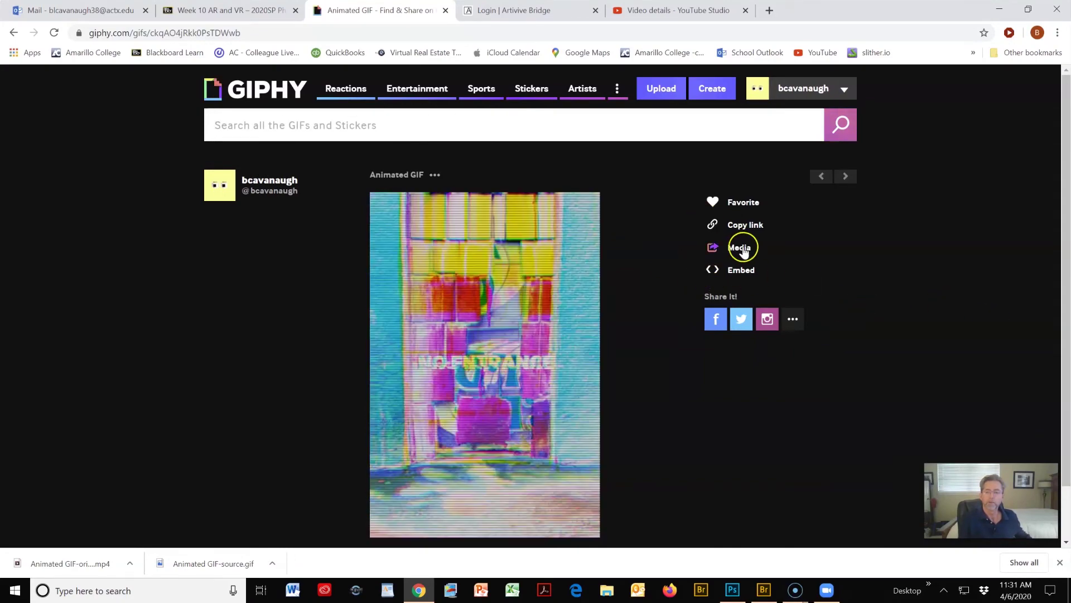
left_click(736, 250)
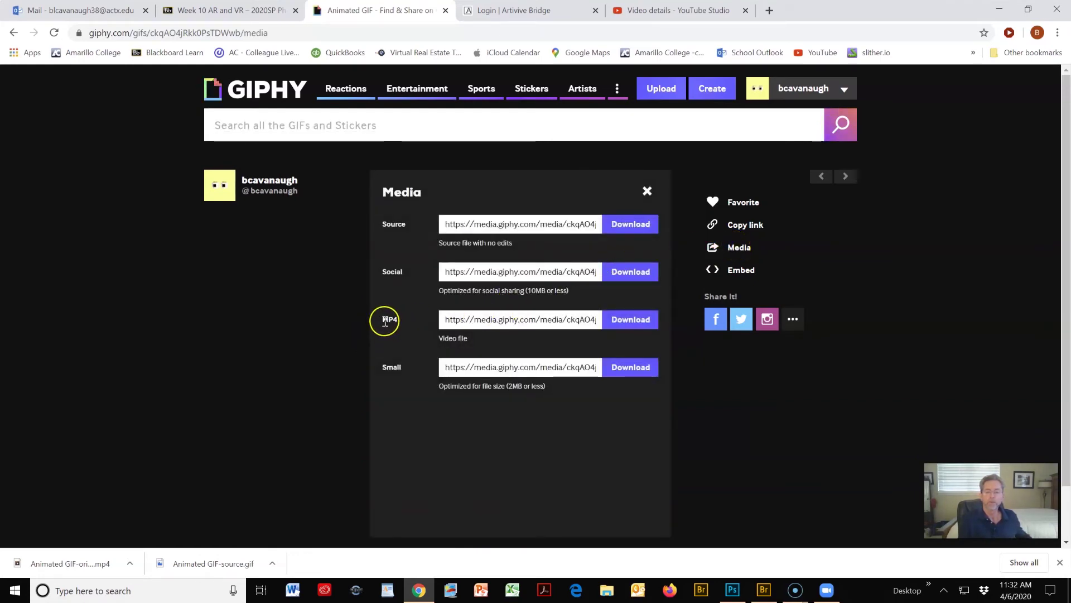
left_click(635, 326)
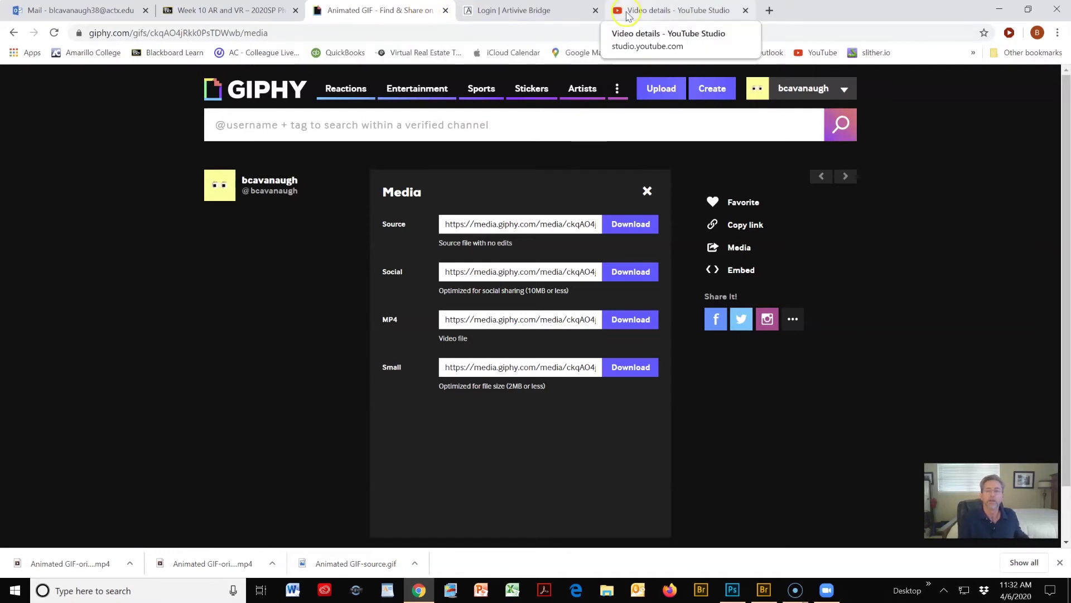
- Switch to Artivive Bridge and open the no entrance artwork's Edit Project page
left_click(499, 17)
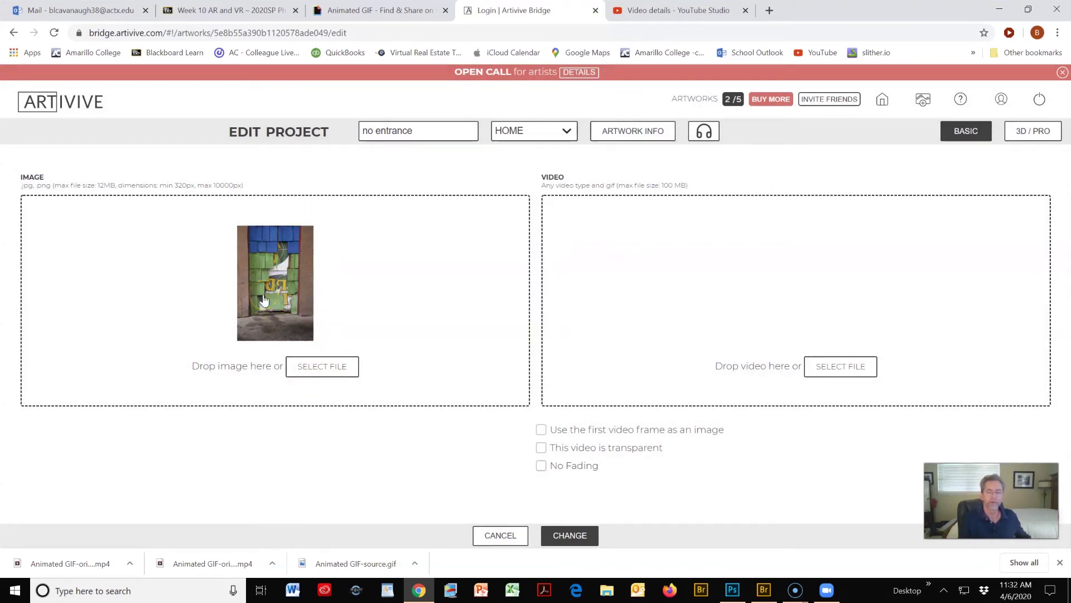
- Load Animated GIF-original (1).mp4 from Downloads into the artwork's video slot
left_click(835, 370)
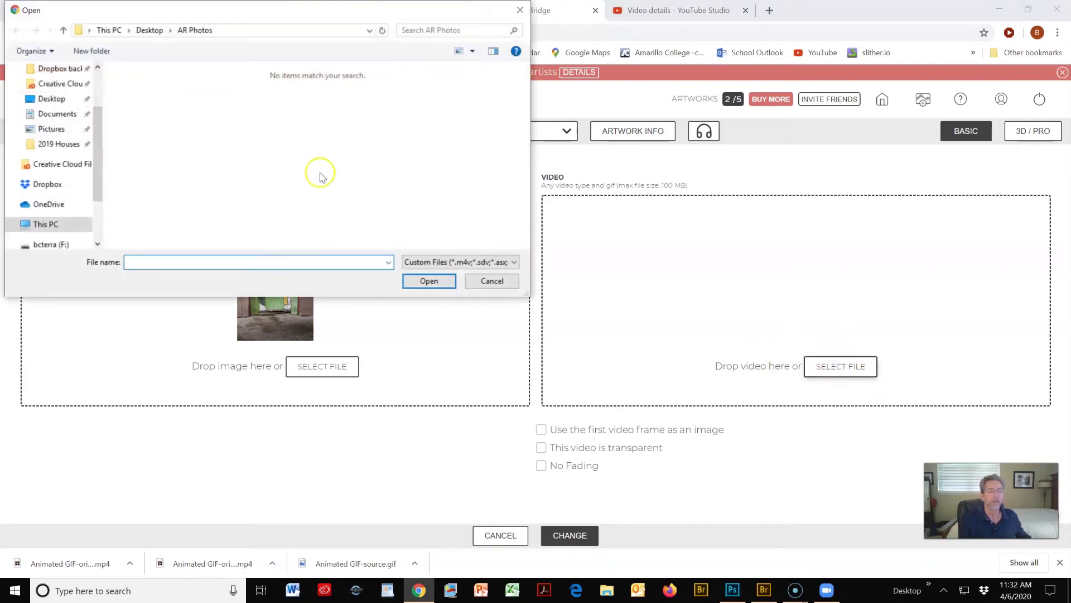
scroll(47, 134, "up", 3)
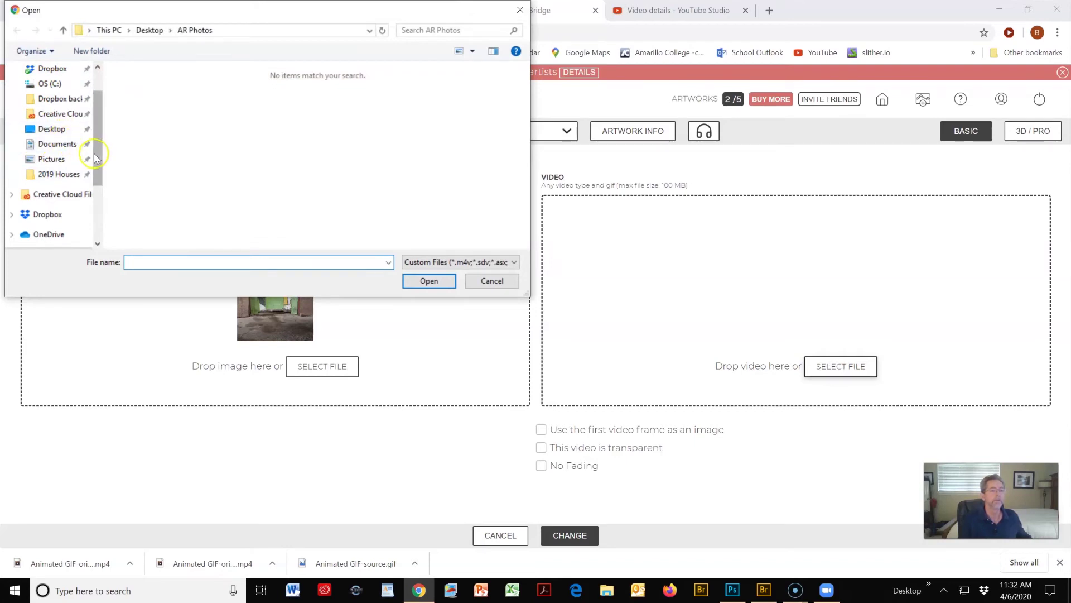
scroll(99, 123, "up", 2)
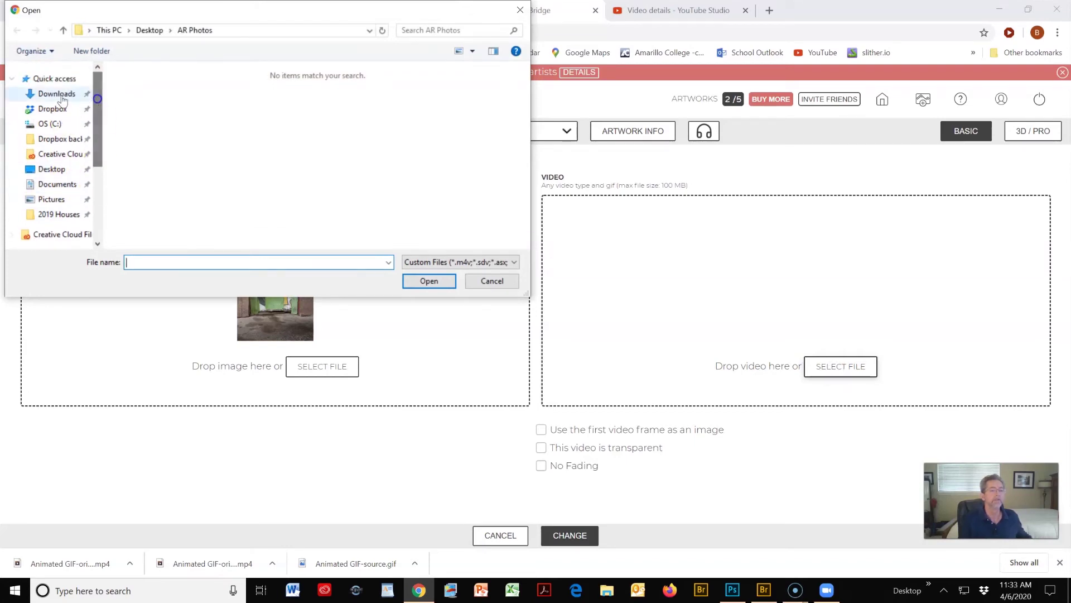
left_click(60, 95)
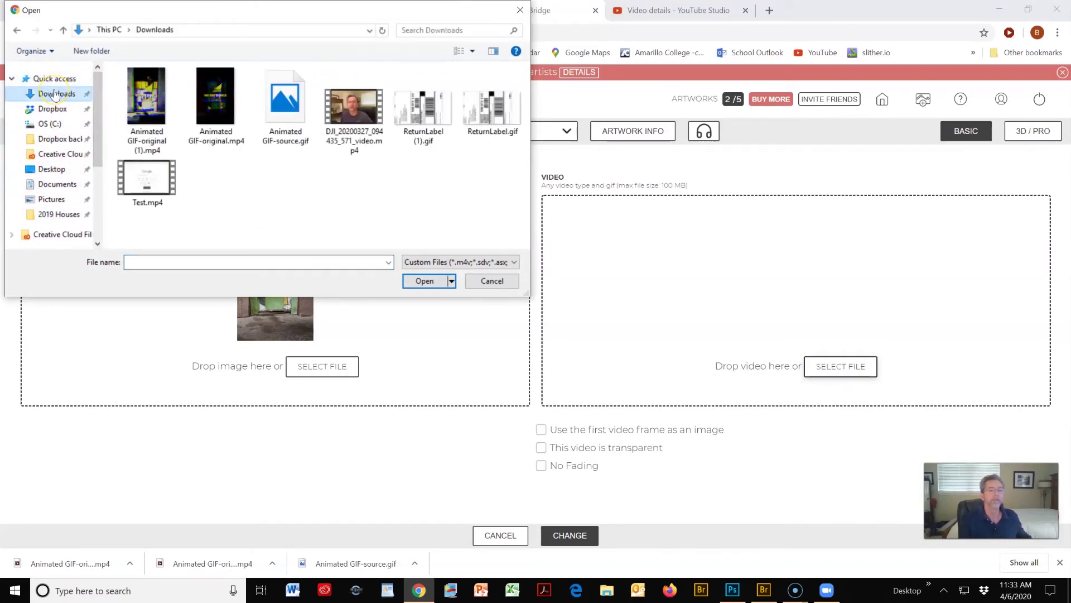
left_click(149, 96)
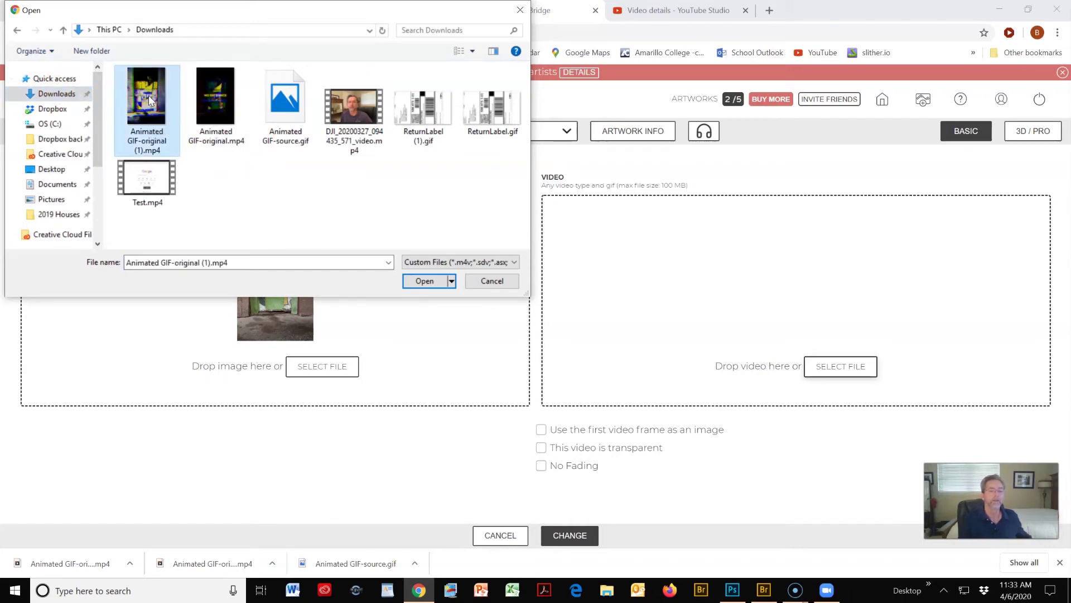
left_click(429, 281)
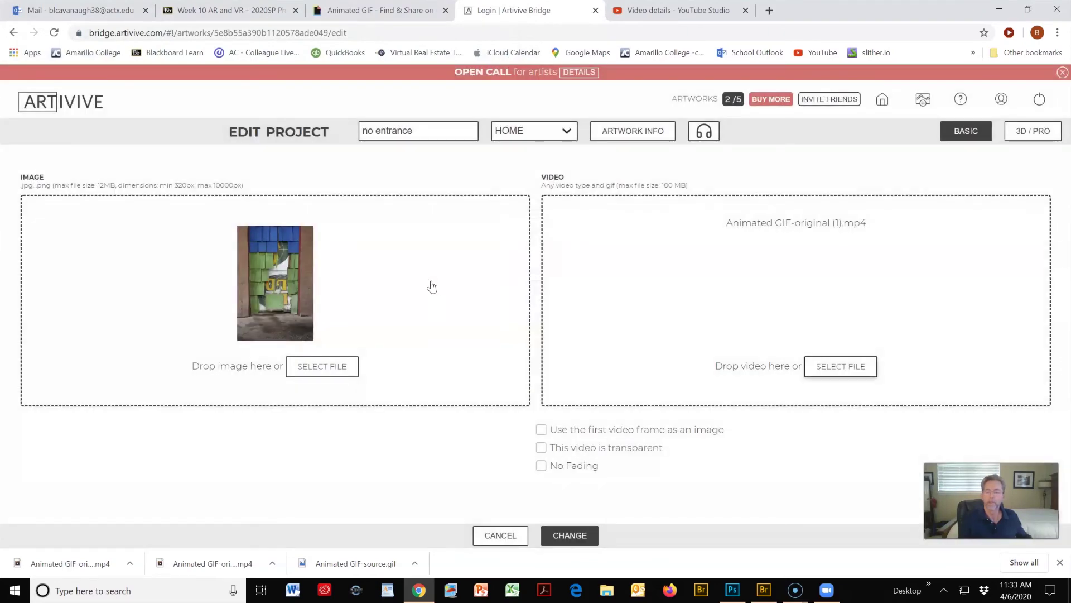
left_click(798, 266)
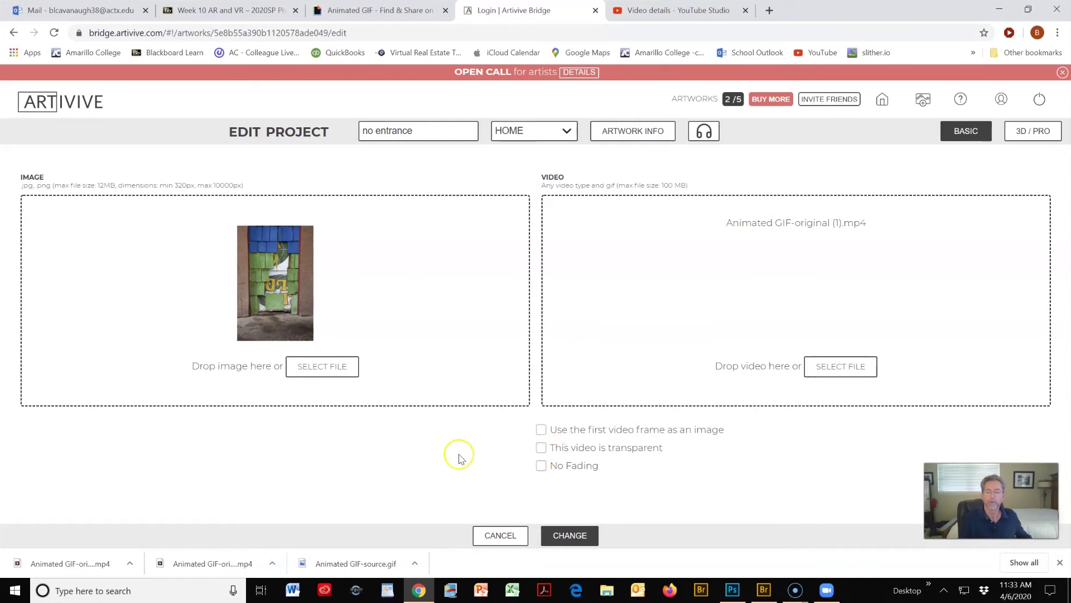
- Save the edited no entrance project with CHANGE and return to the artworks dashboard
left_click(570, 536)
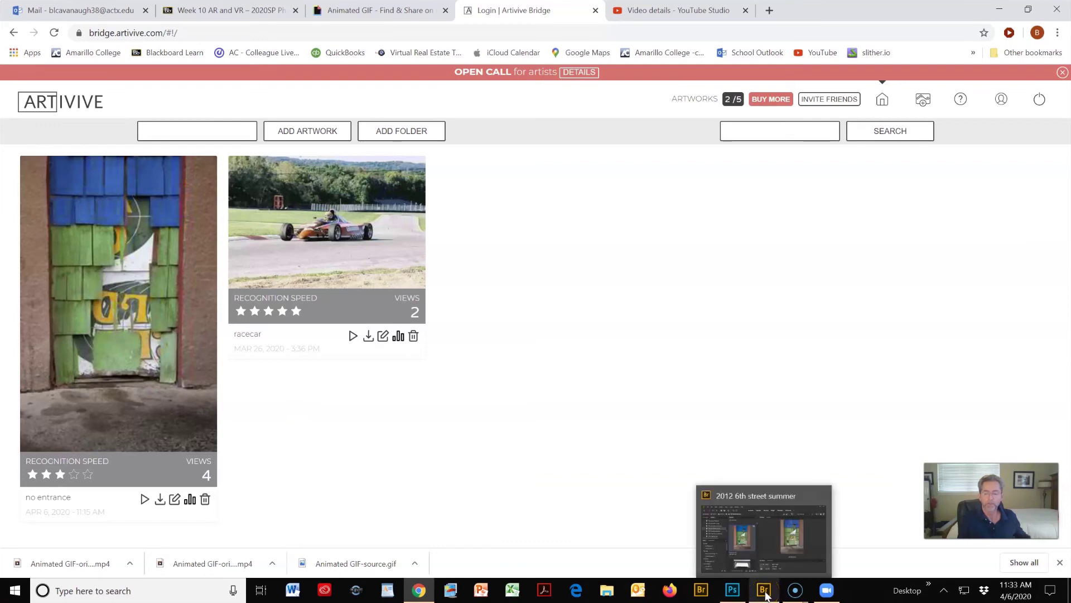
- Bring back Adobe Bridge on the 2012 6th street summer folder showing _MG_8255.CR2
left_click(764, 592)
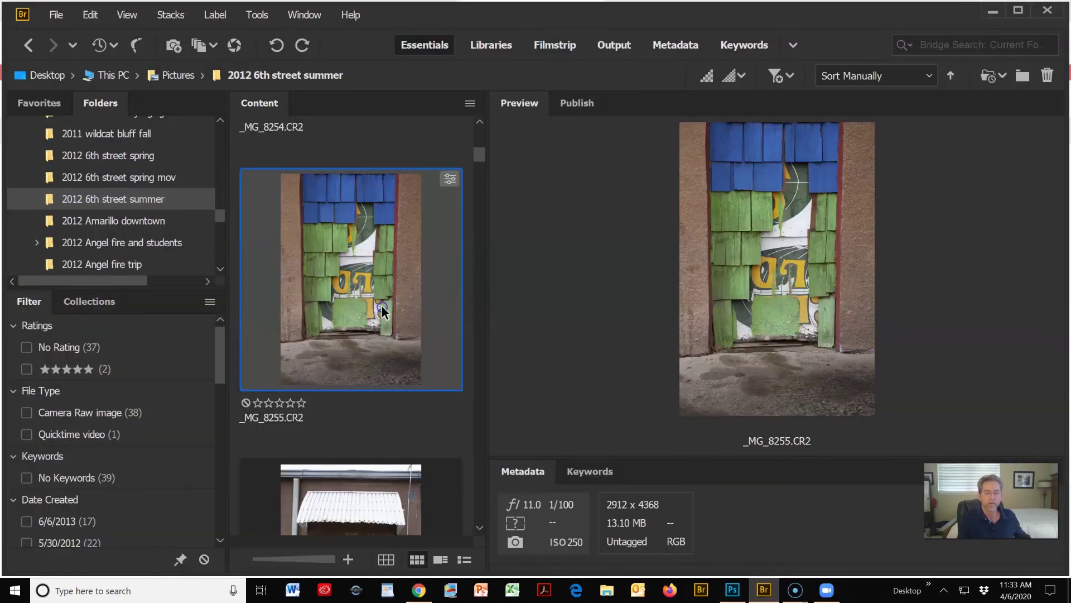